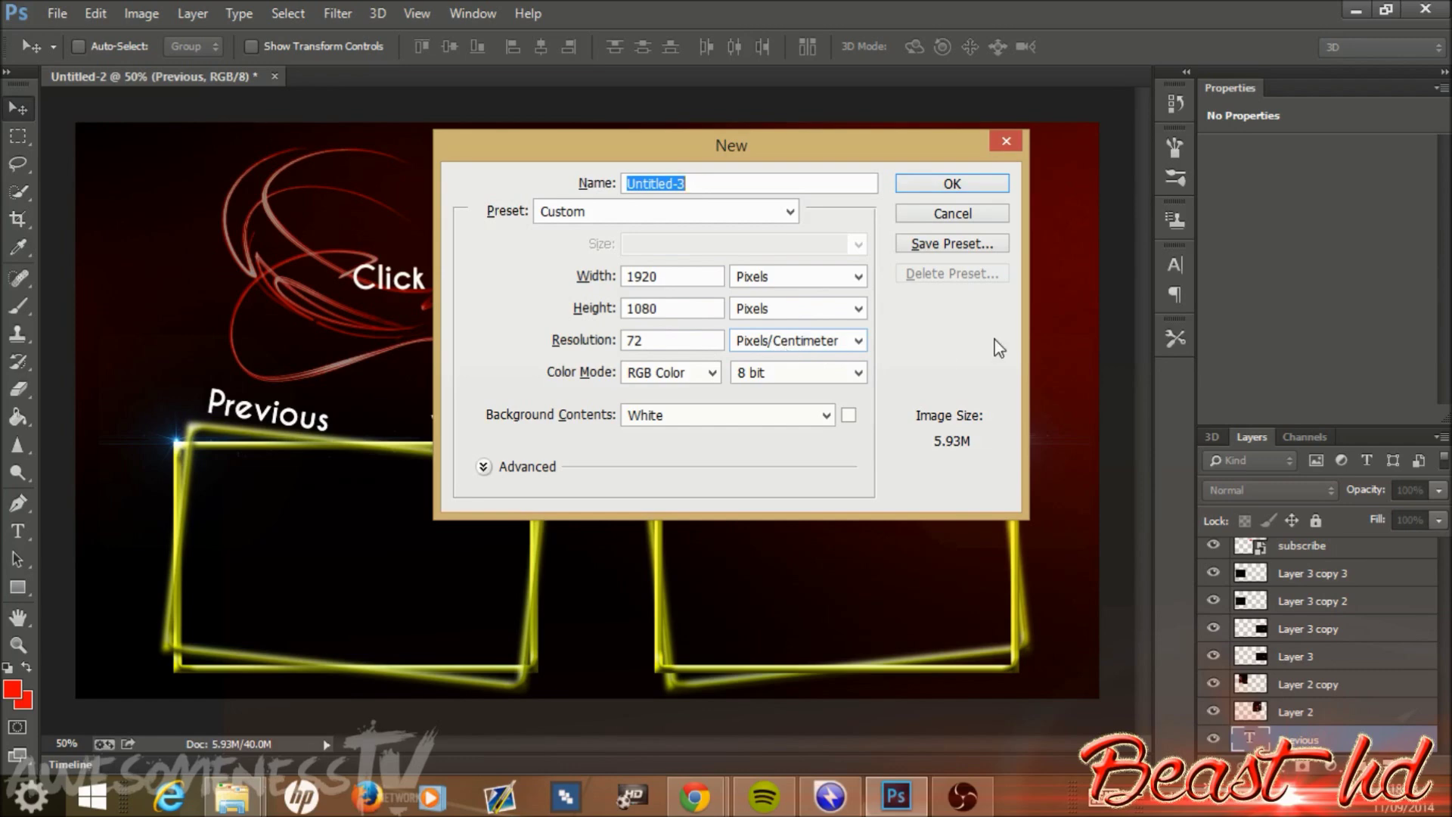
- Create a white 1920 × 1080 pixel RGB document and set the foreground colour to near-white fbf8f8
left_click(956, 185)
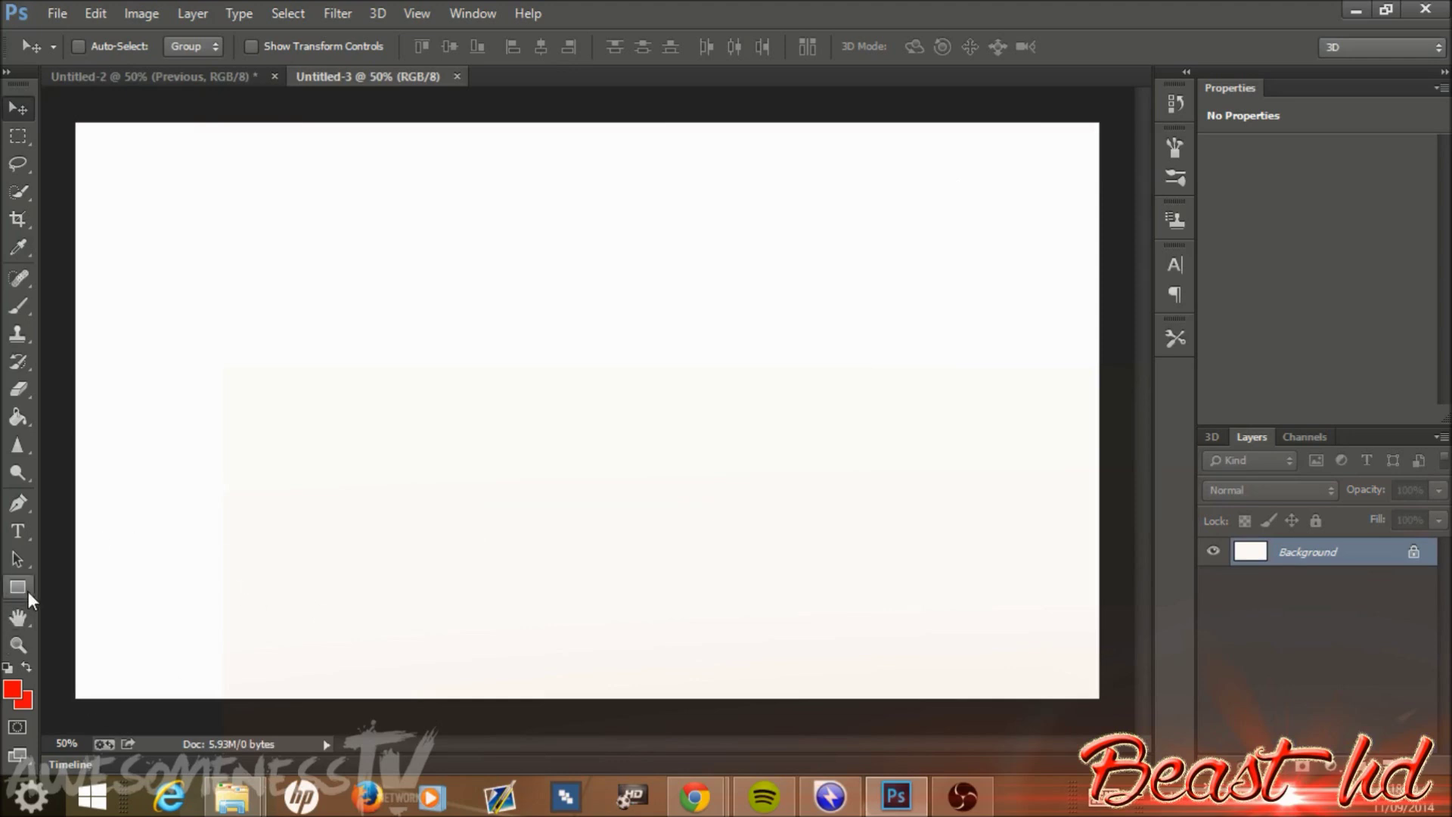
left_click(11, 691)
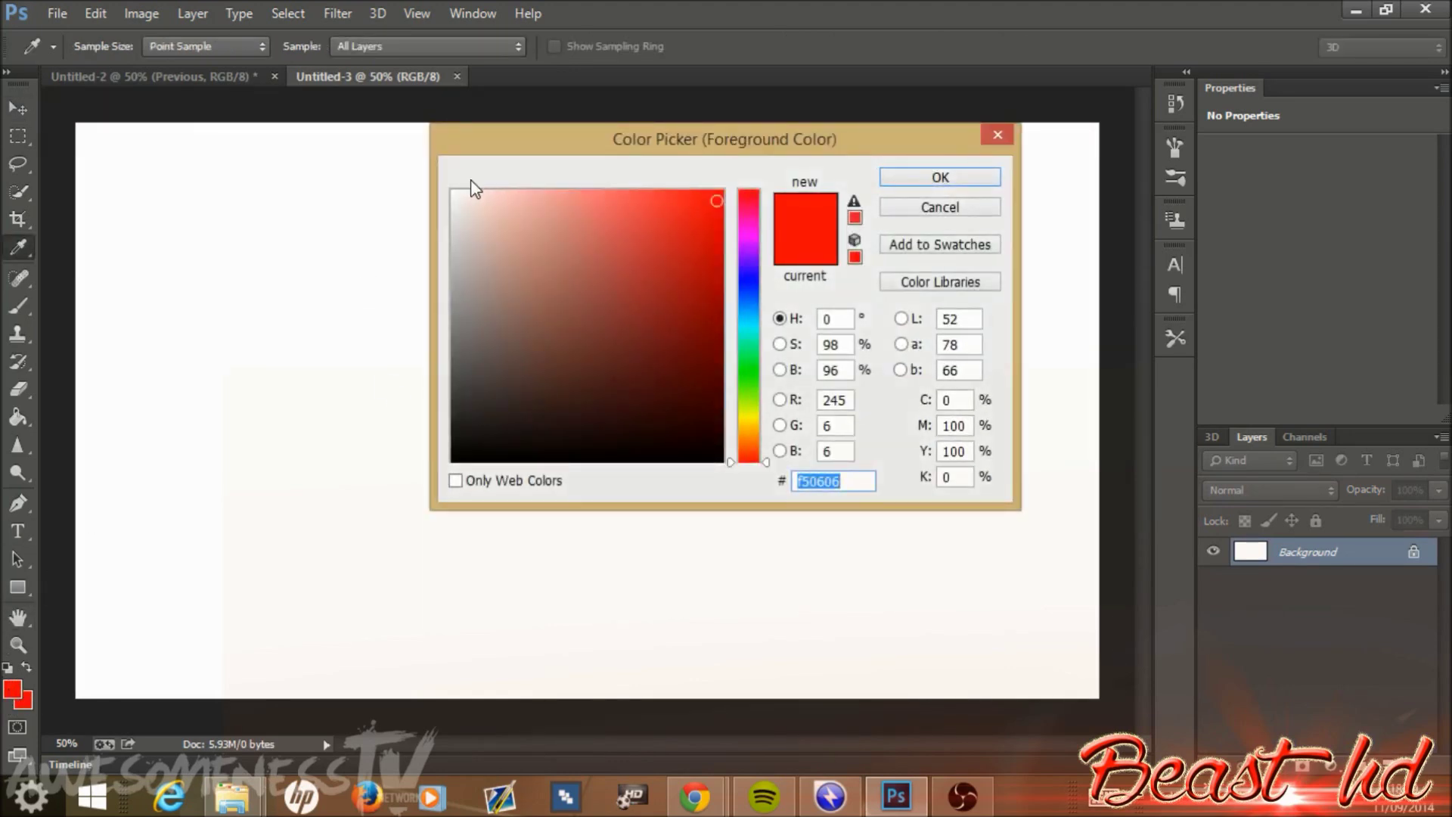
left_click(454, 194)
left_click(957, 178)
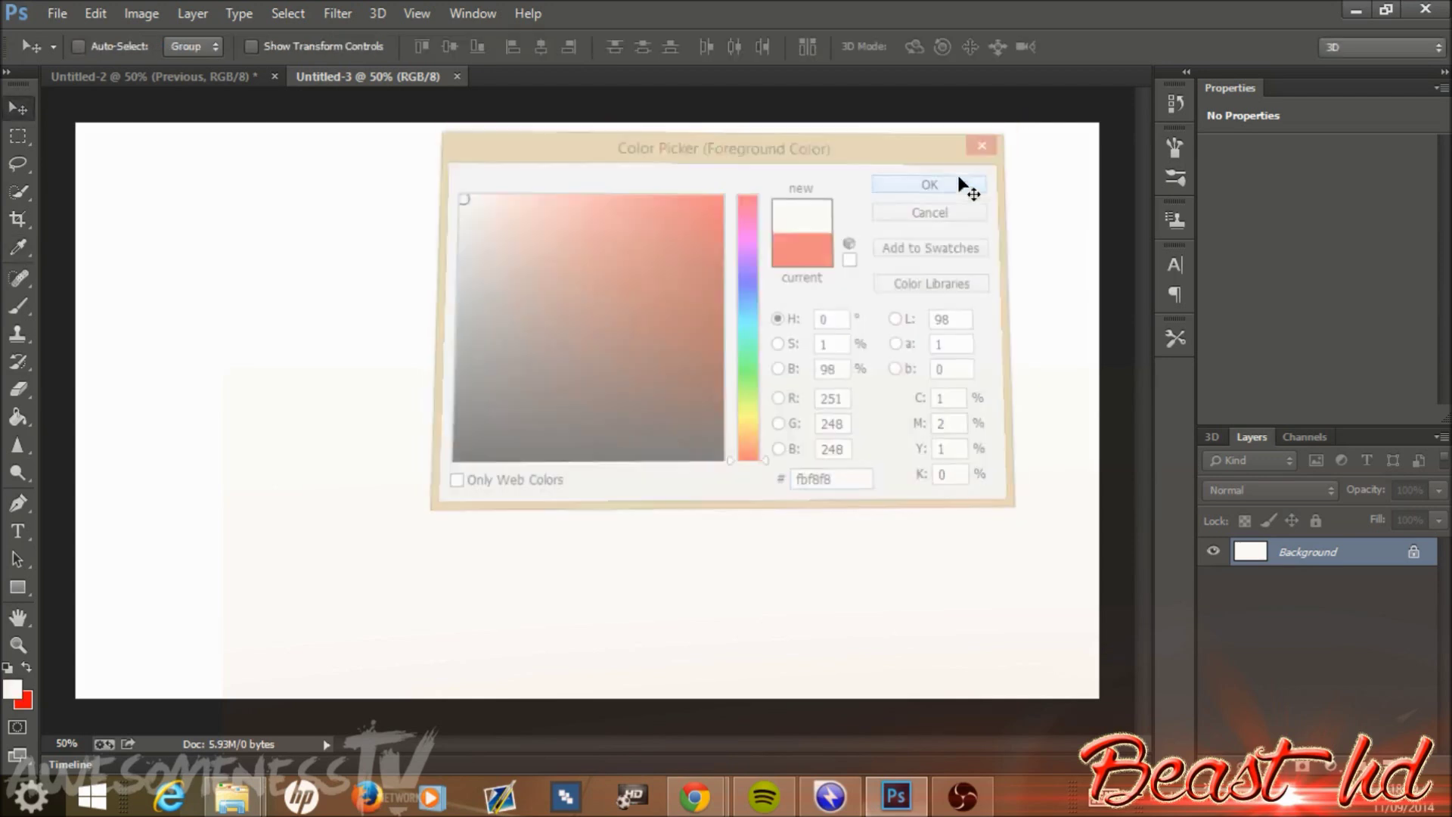
- Set the foreground colour to white and the background colour to red f90202, and fill the Background layer with the red
left_click(8, 668)
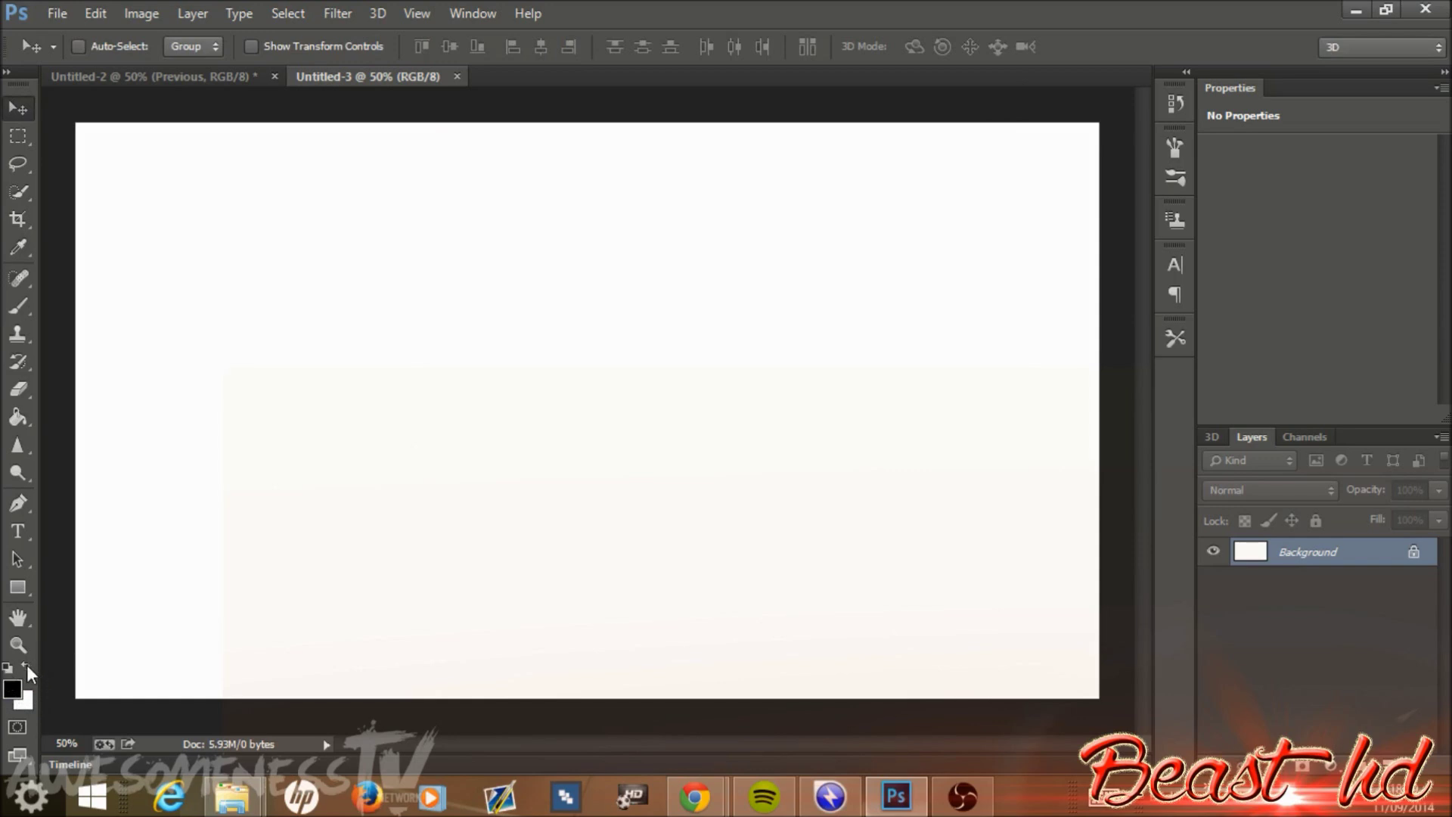
left_click(26, 707)
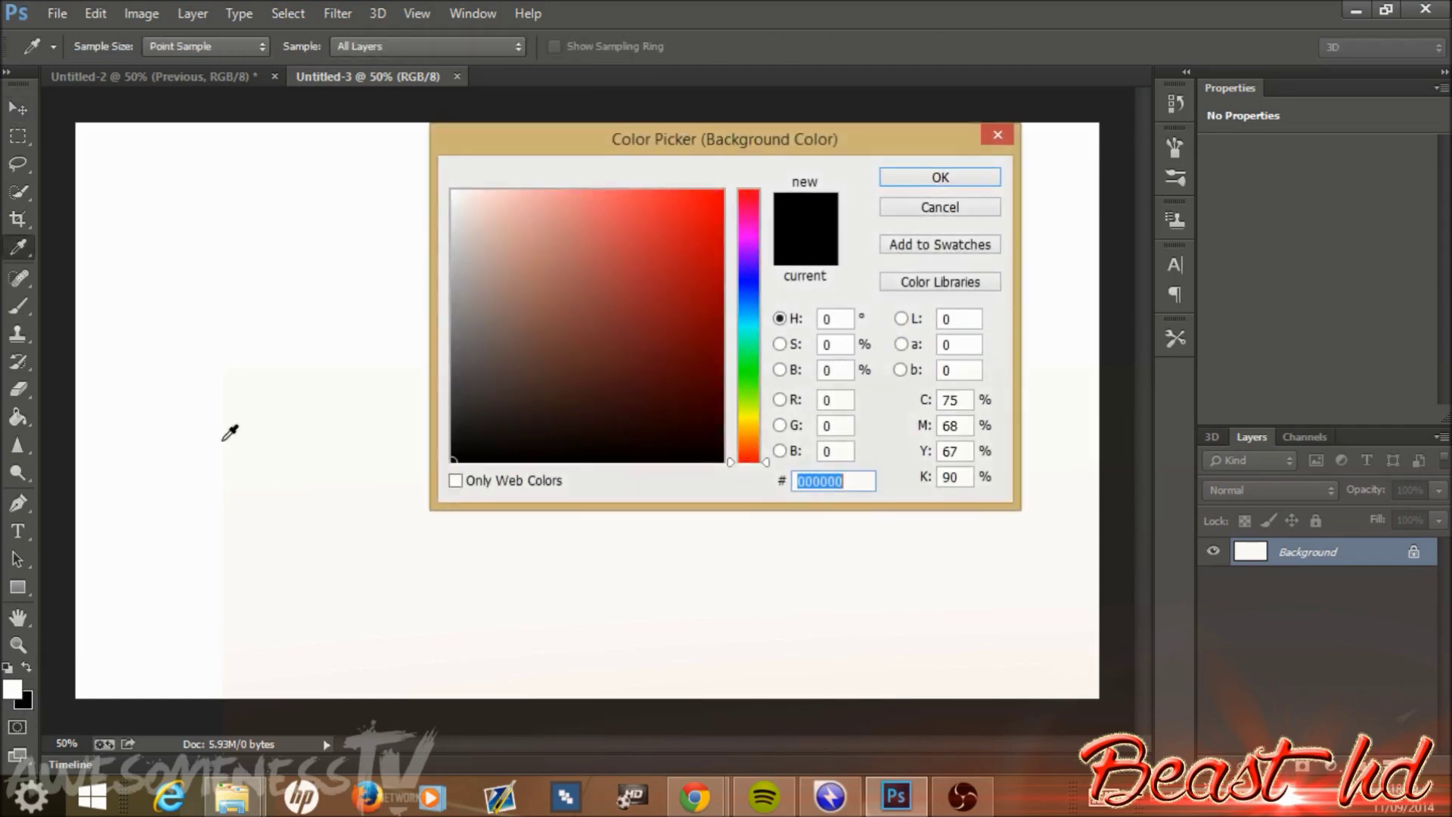
left_click(720, 196)
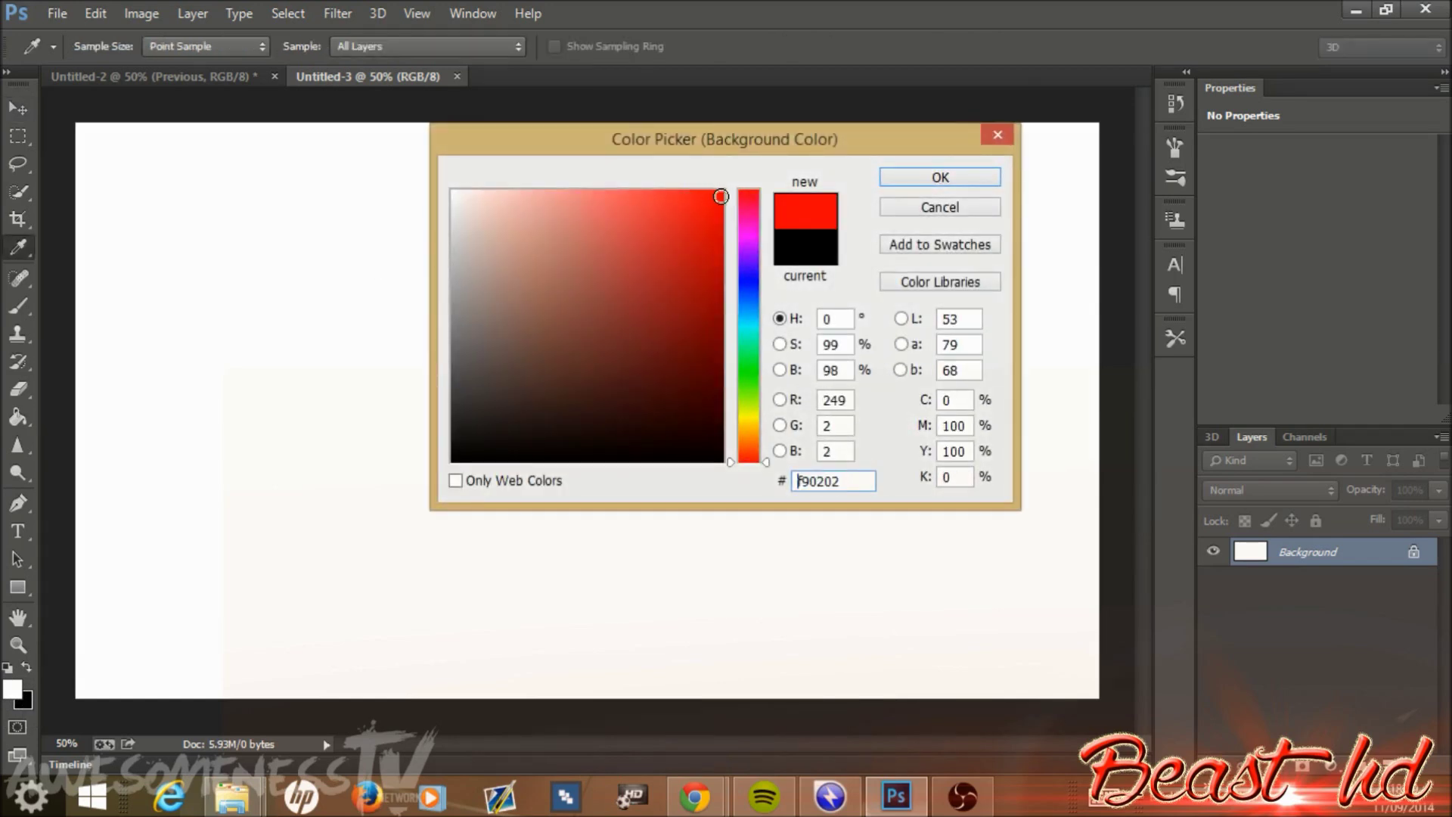
left_click(959, 180)
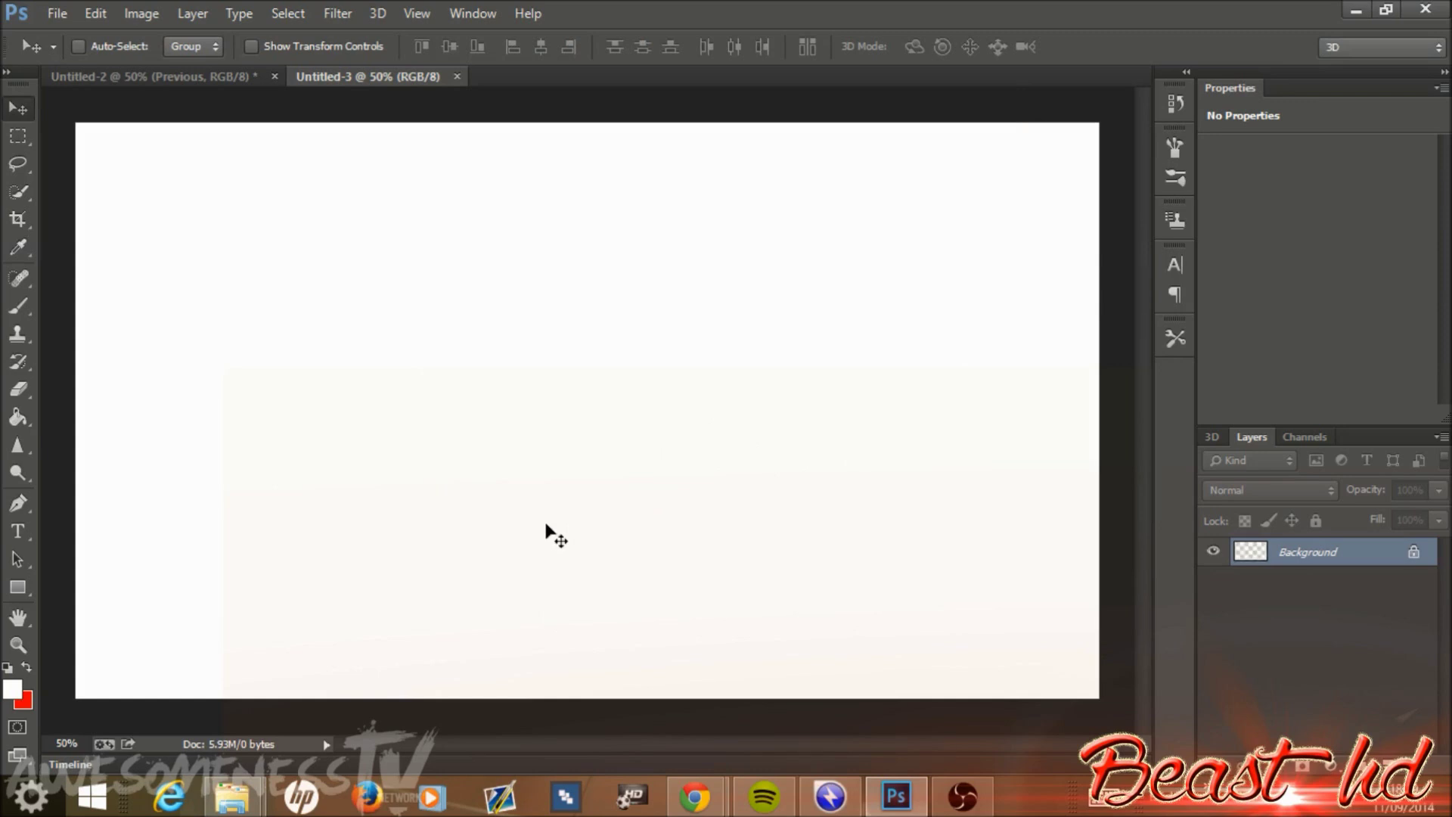
key("ctrl+BackSpace")
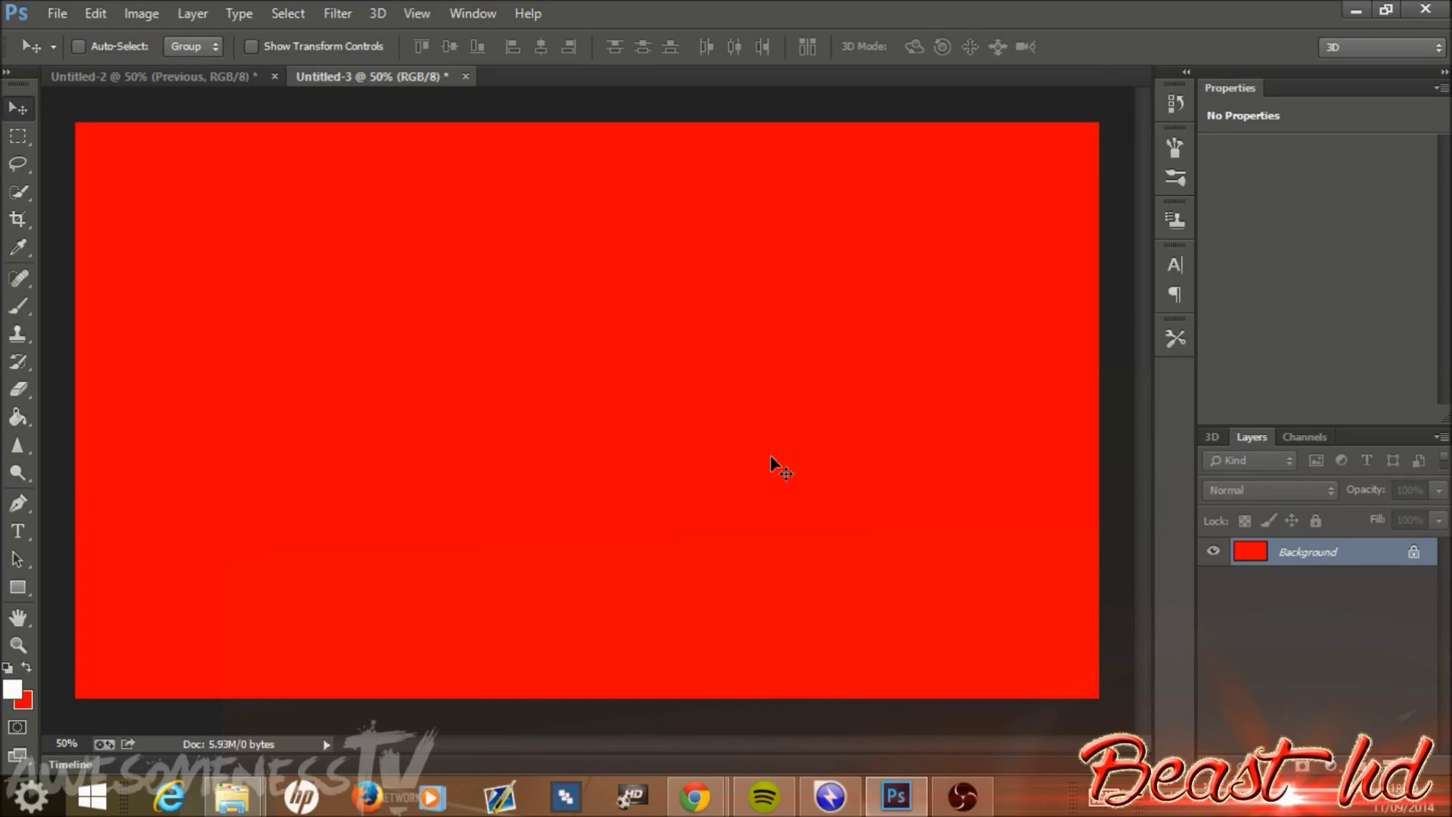
- Open 01.jpg from the EndcardGFXpack folder and convert its locked background into a regular layer named Layer 0
key("ctrl+o")
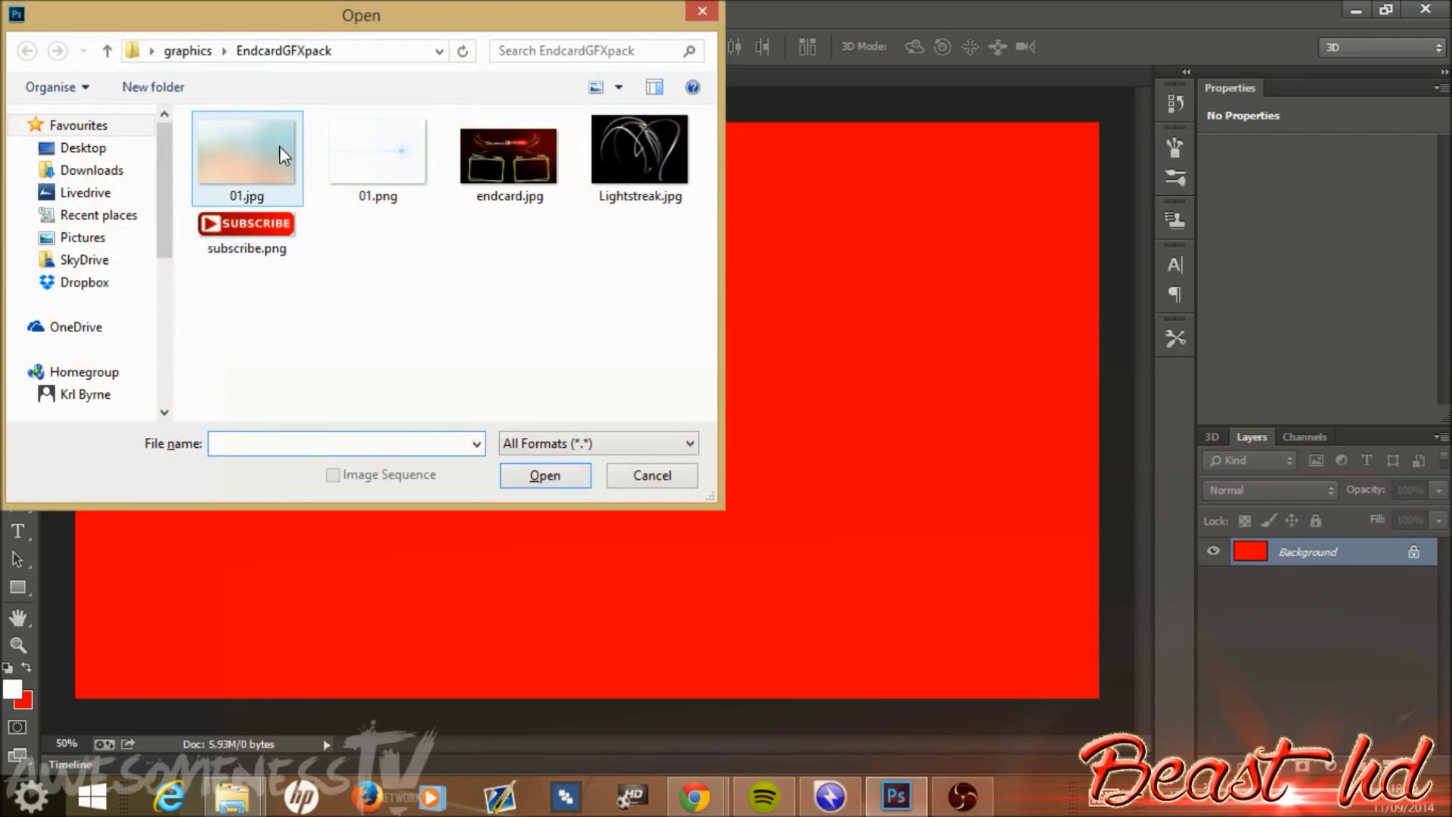
left_click(268, 169)
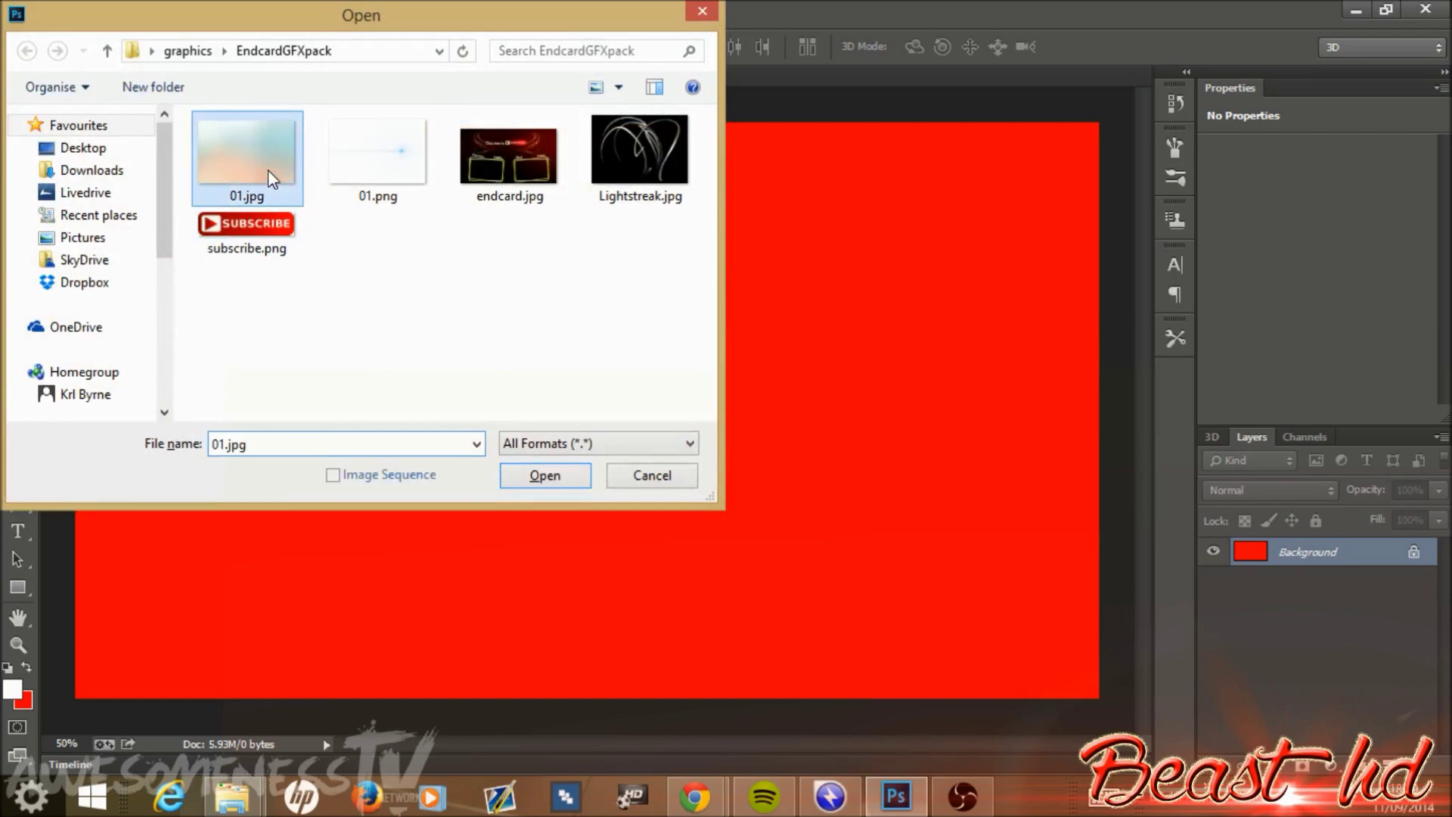
double_click(267, 169)
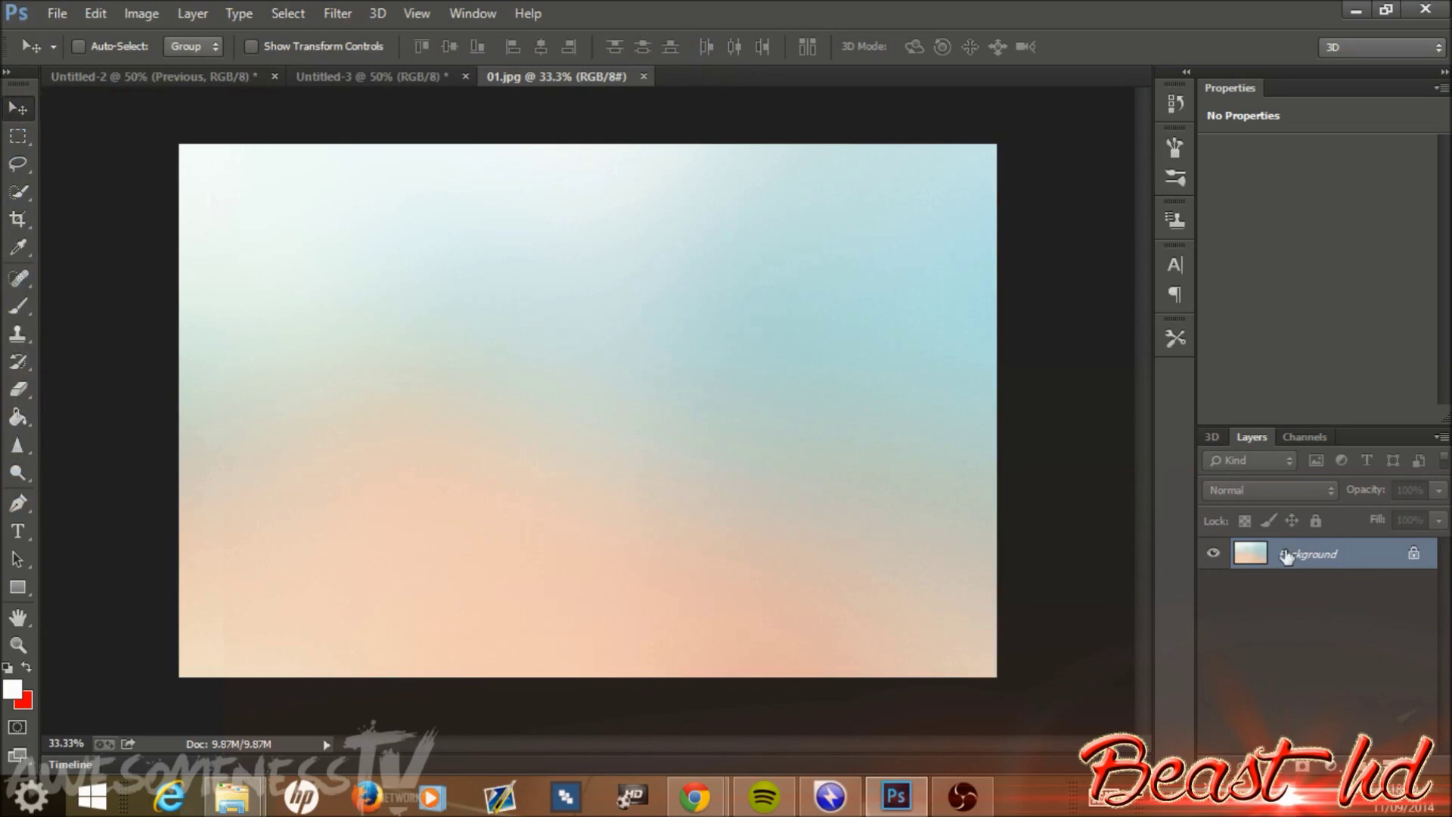
double_click(1366, 563)
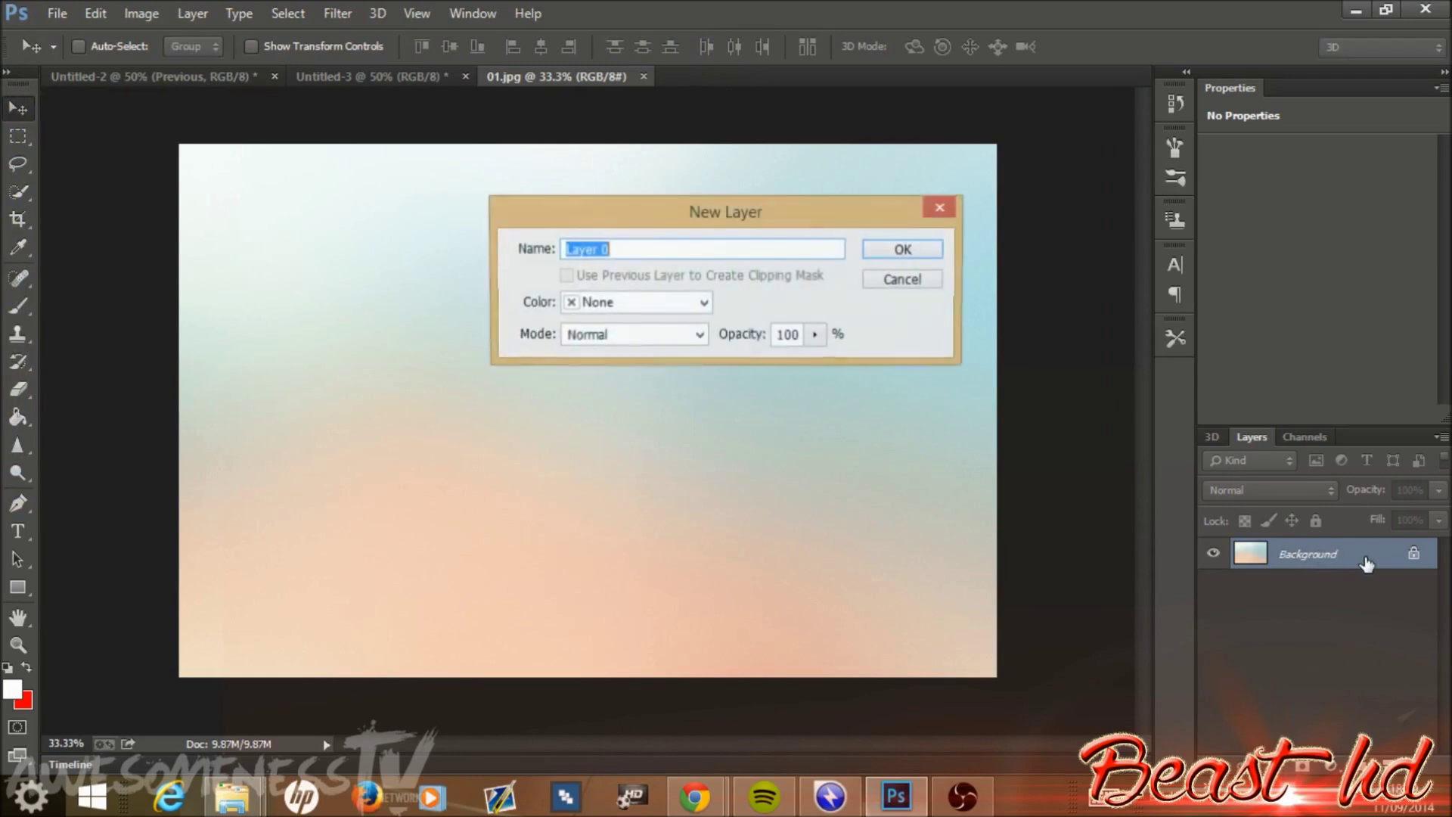
left_click(914, 255)
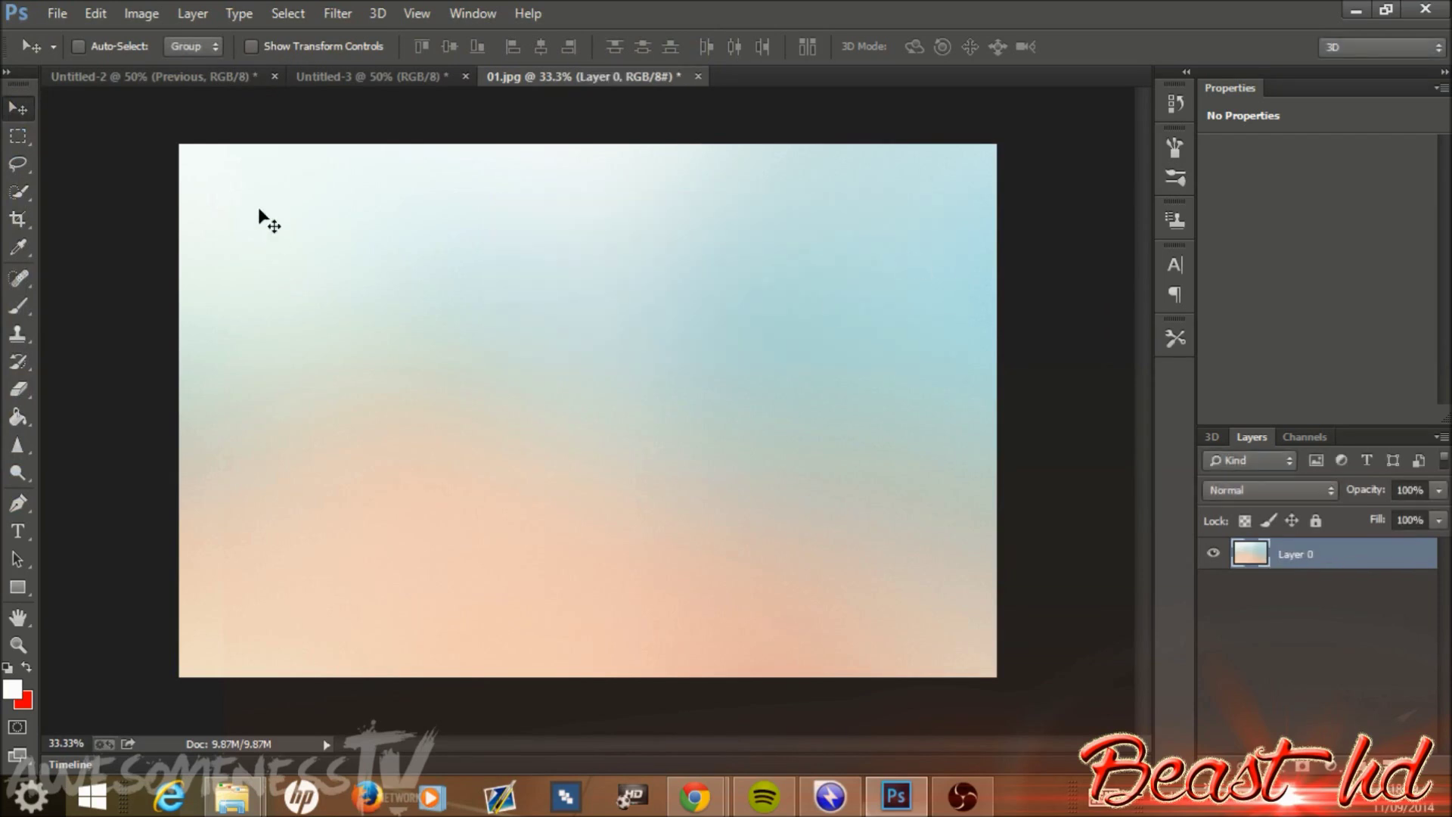
- Bring the blurred 01.jpg image into the Untitled-3 document so it covers the canvas, and set its blend mode to Subtract
left_click_drag(767, 458, 689, 424)
left_click_drag(527, 350, 627, 349)
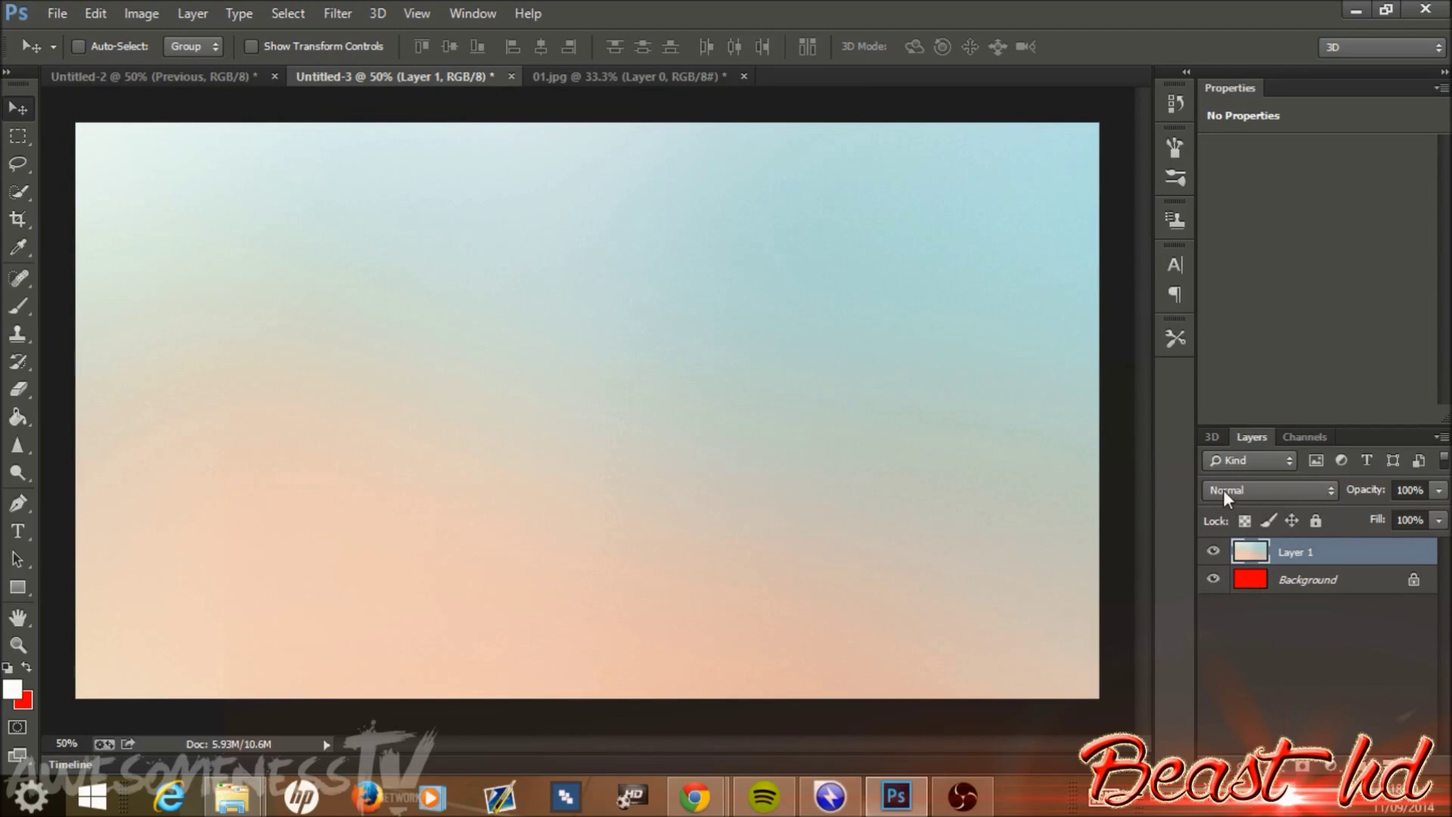
left_click(1331, 490)
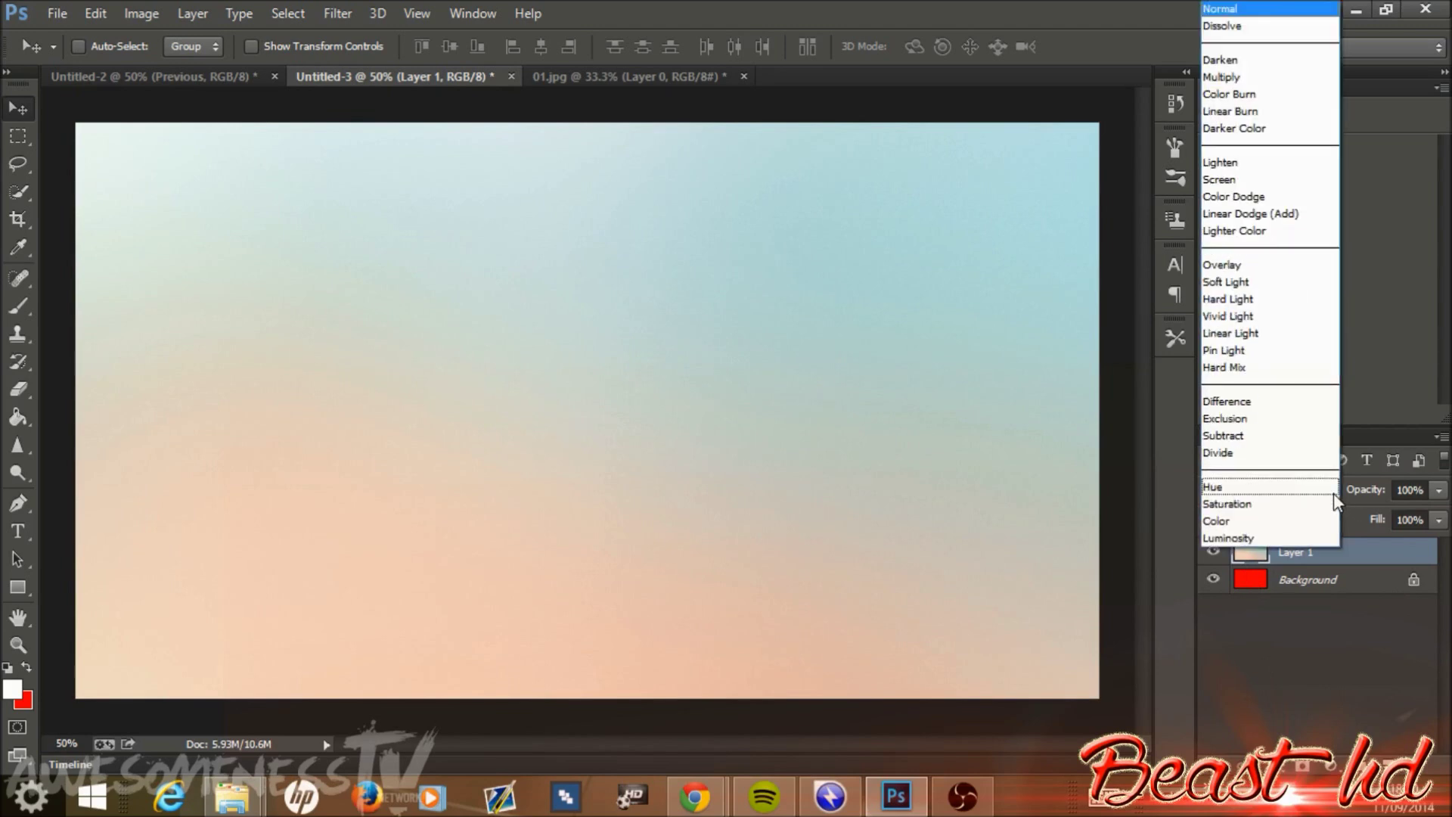
left_click(1245, 437)
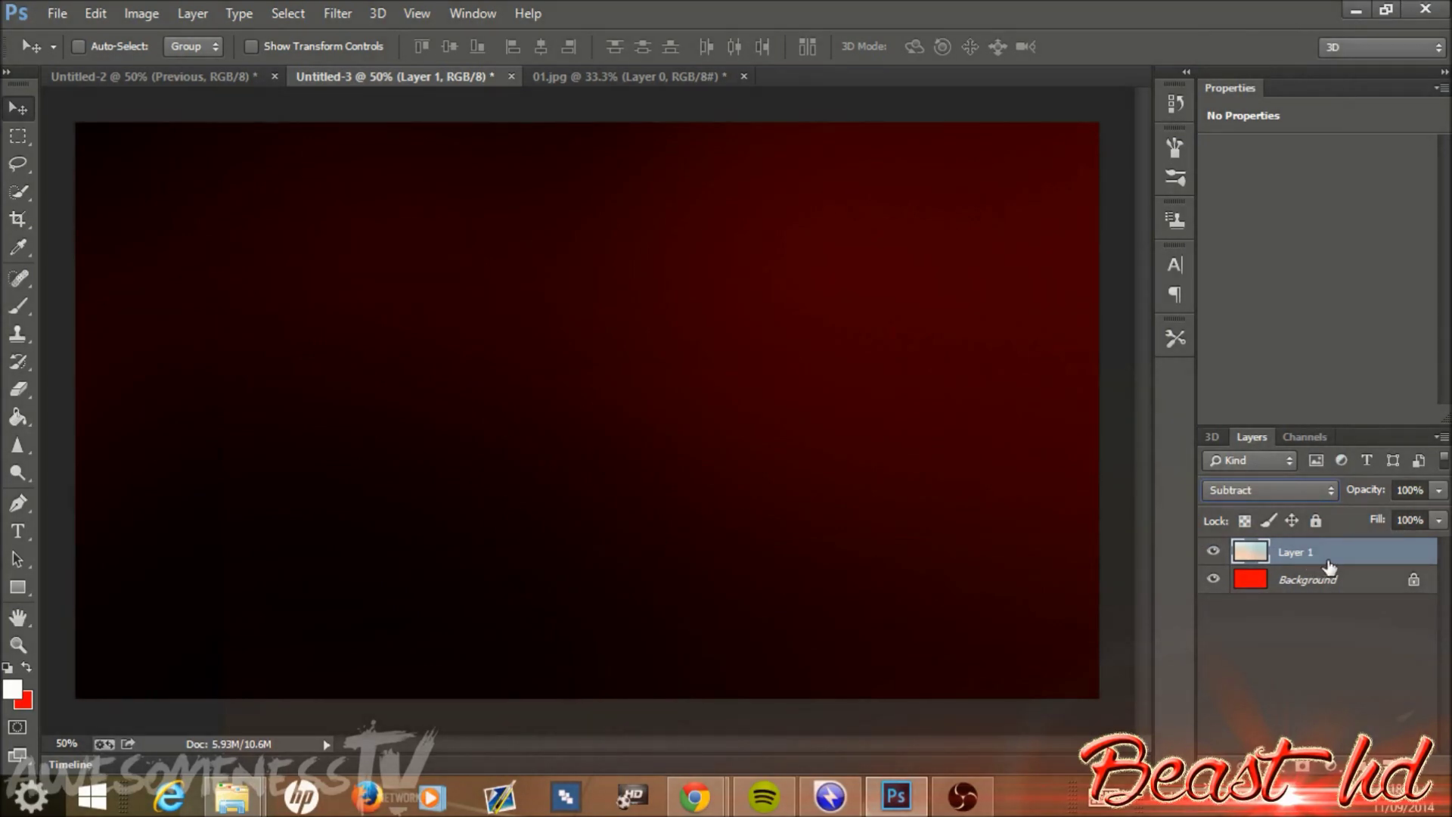
- Duplicate the Subtract image layer and set the copy's blend mode to Divide
key("ctrl+j")
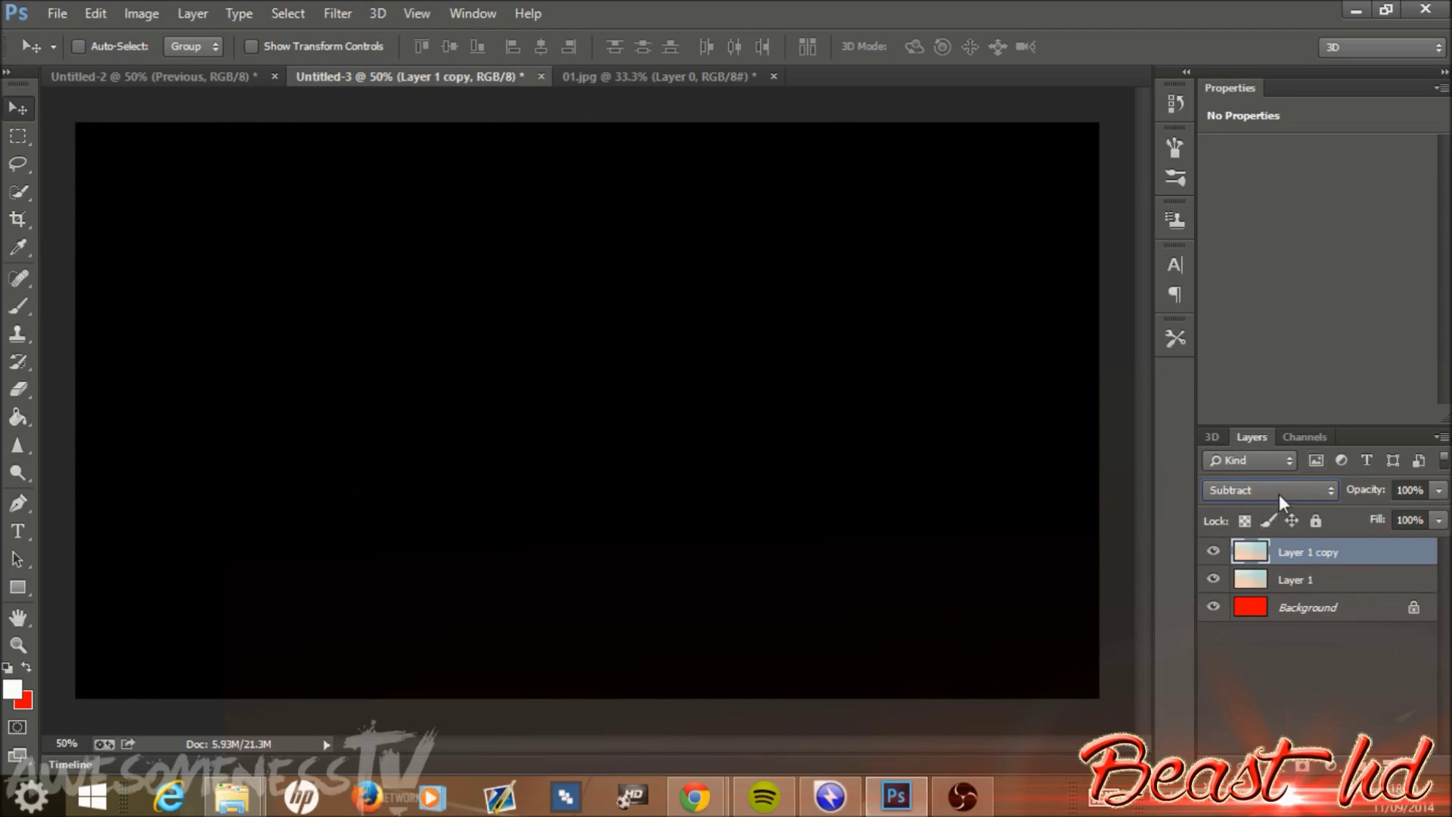
left_click(1331, 493)
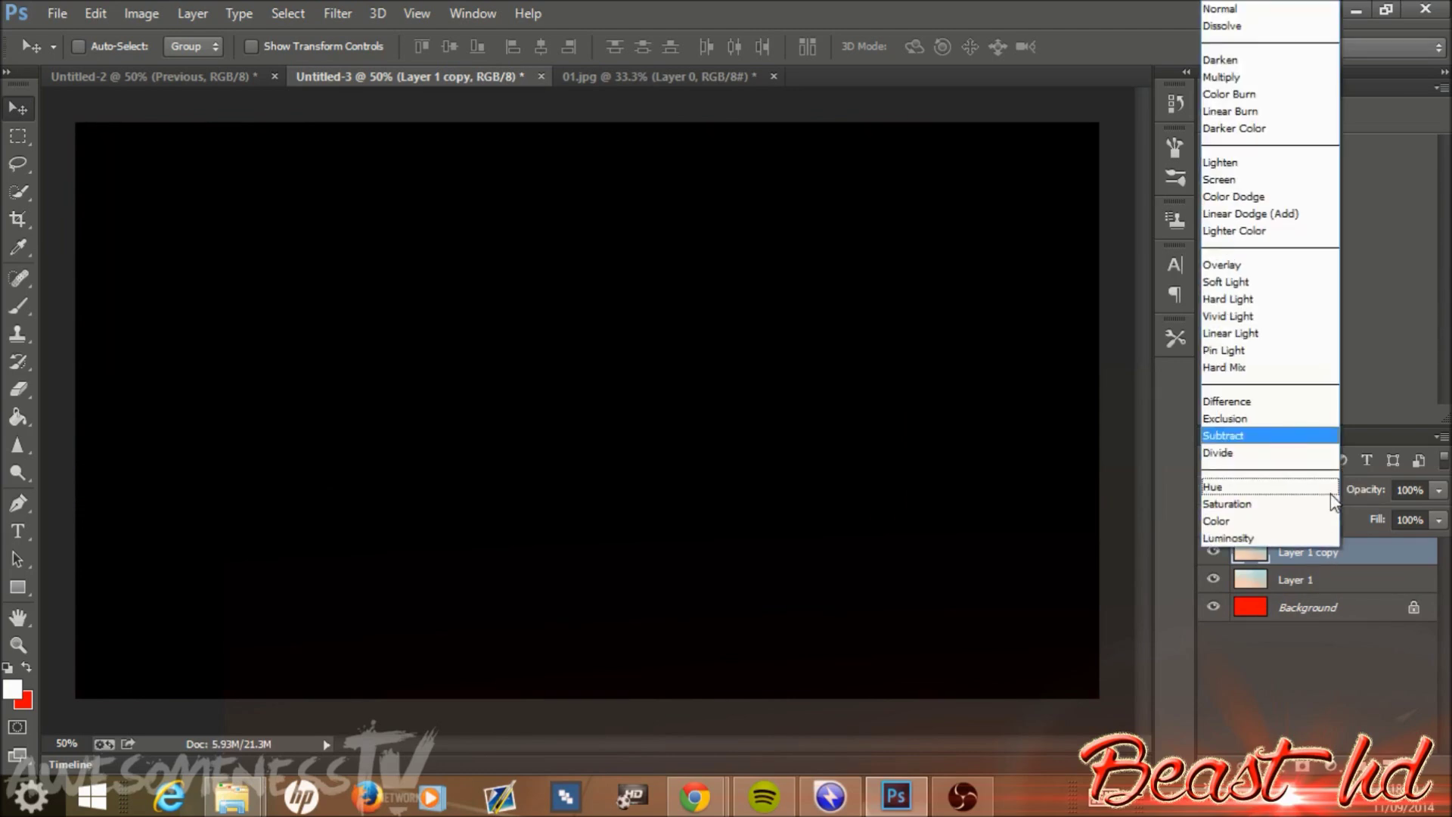
left_click(1236, 451)
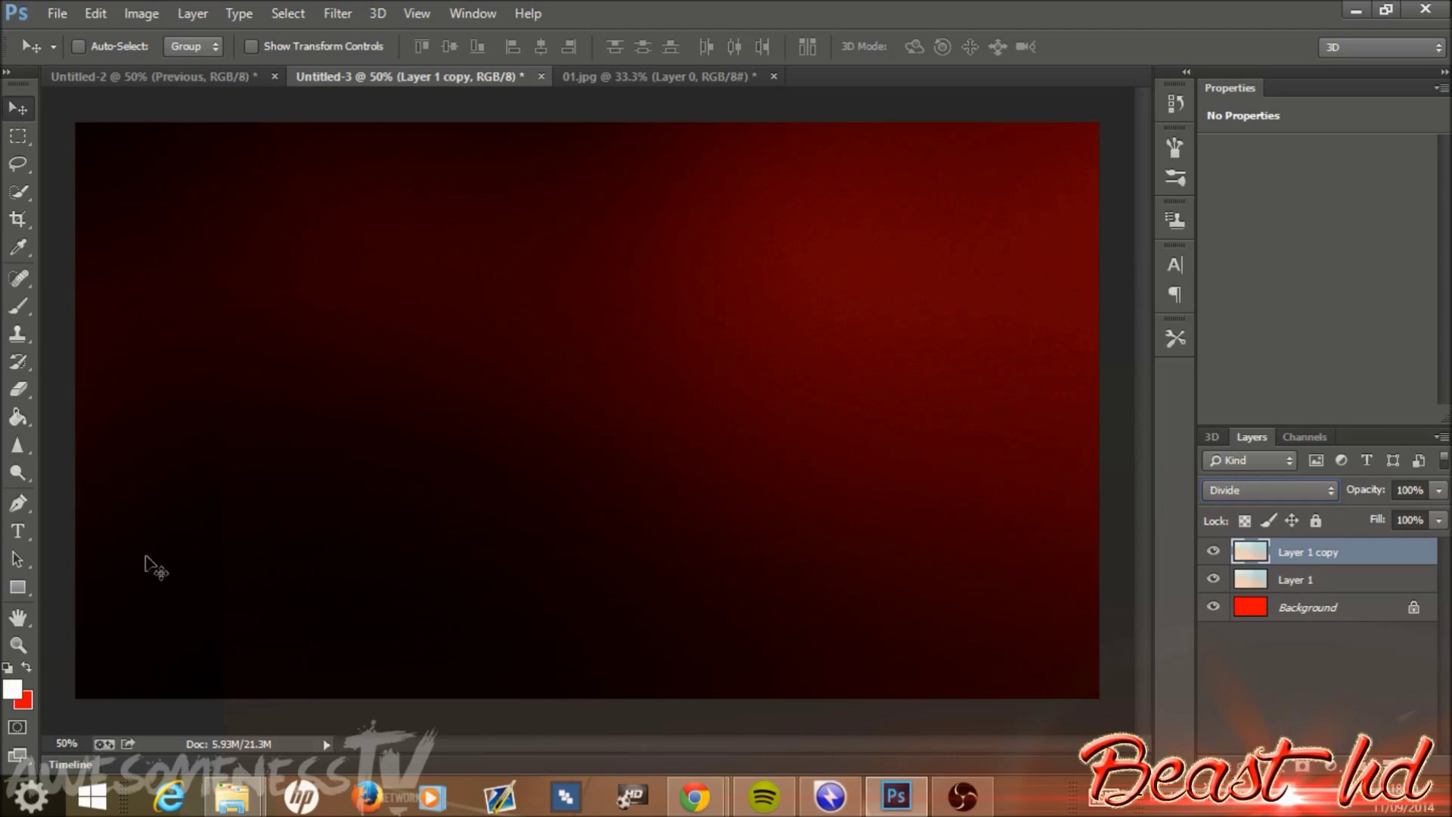
- Draw a rectangle shape about 700 × 404 px in the lower-left area of the canvas, with no fill
left_click(25, 587)
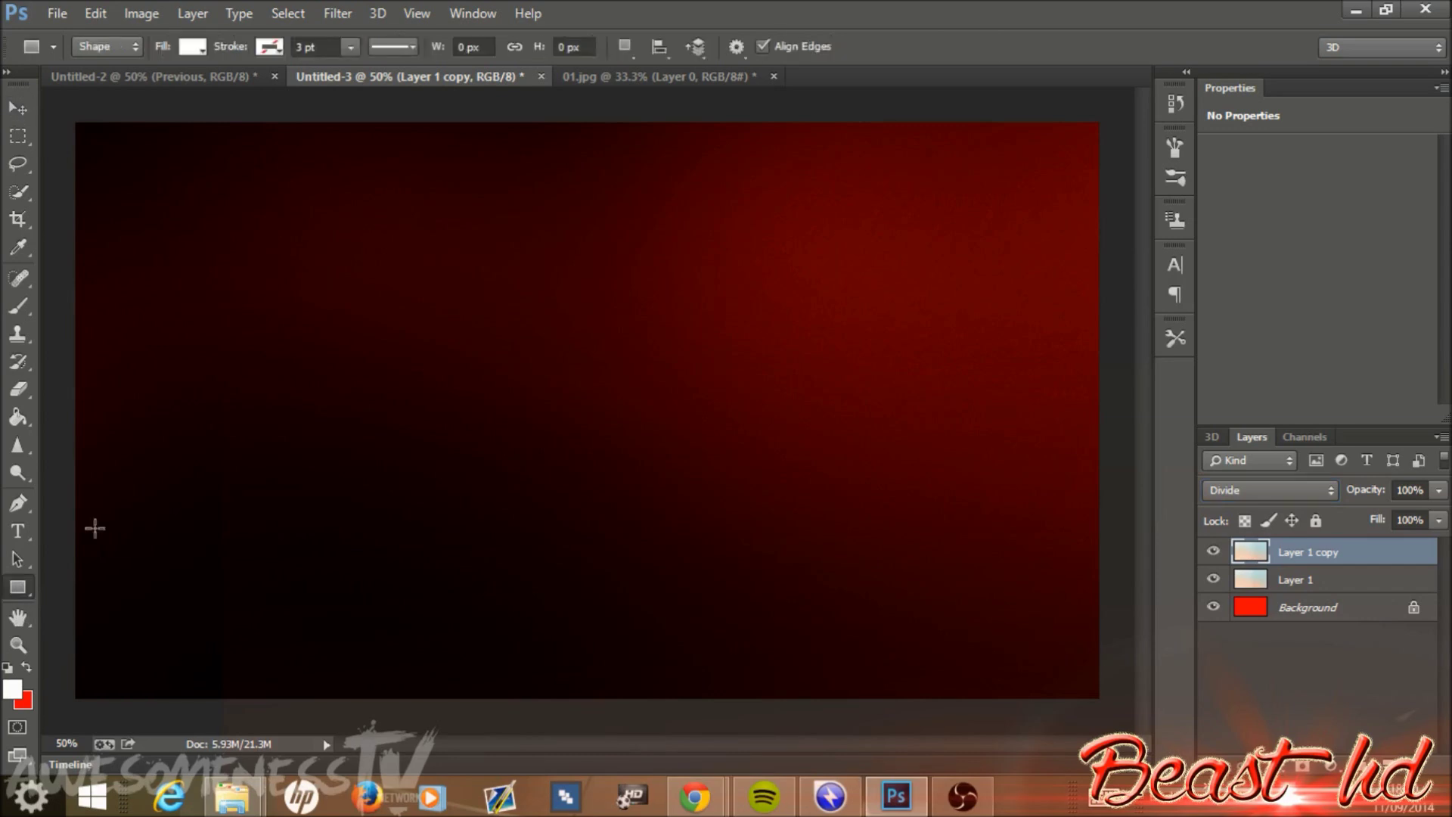
left_click_drag(191, 478, 564, 692)
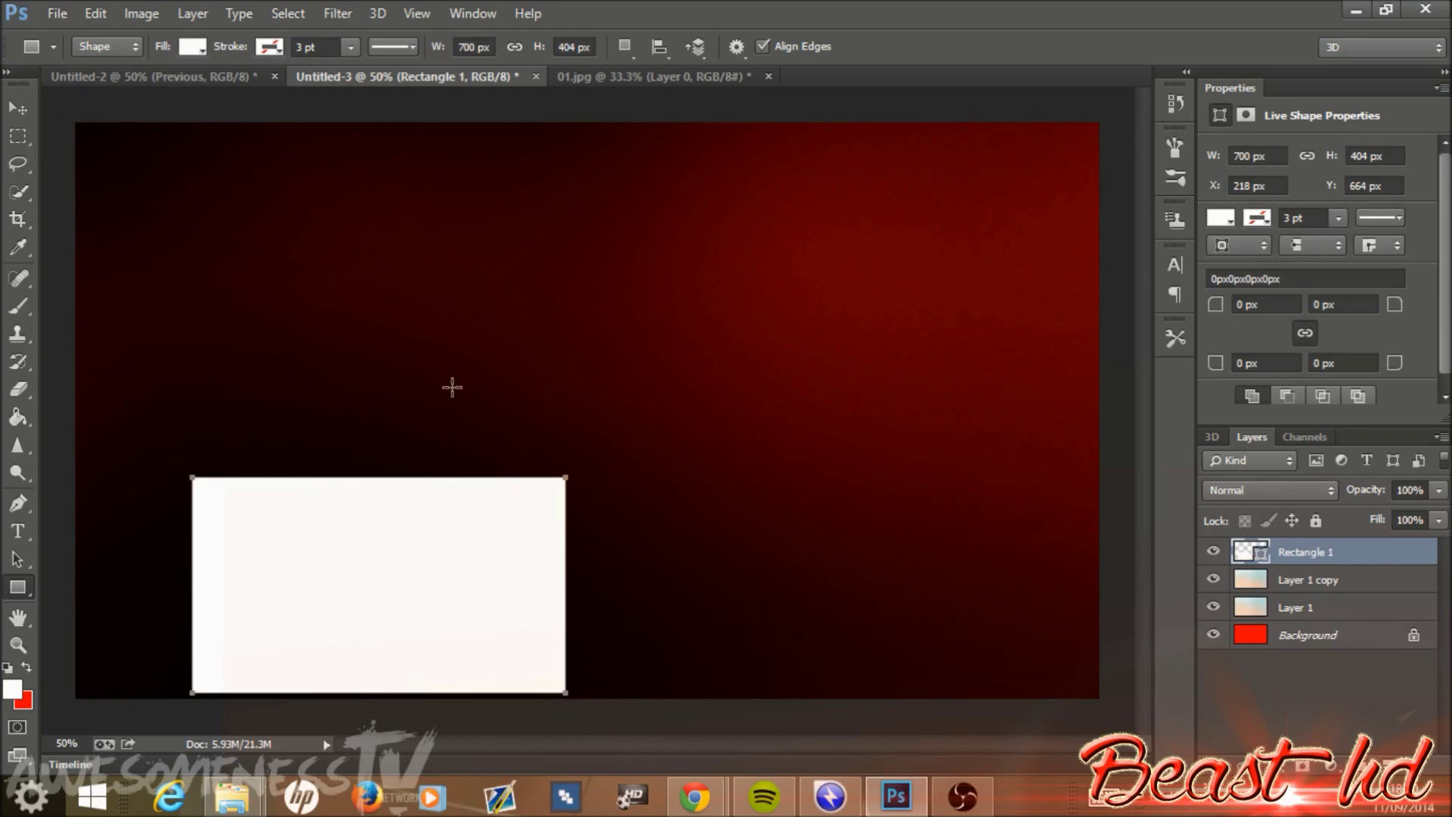
left_click(203, 50)
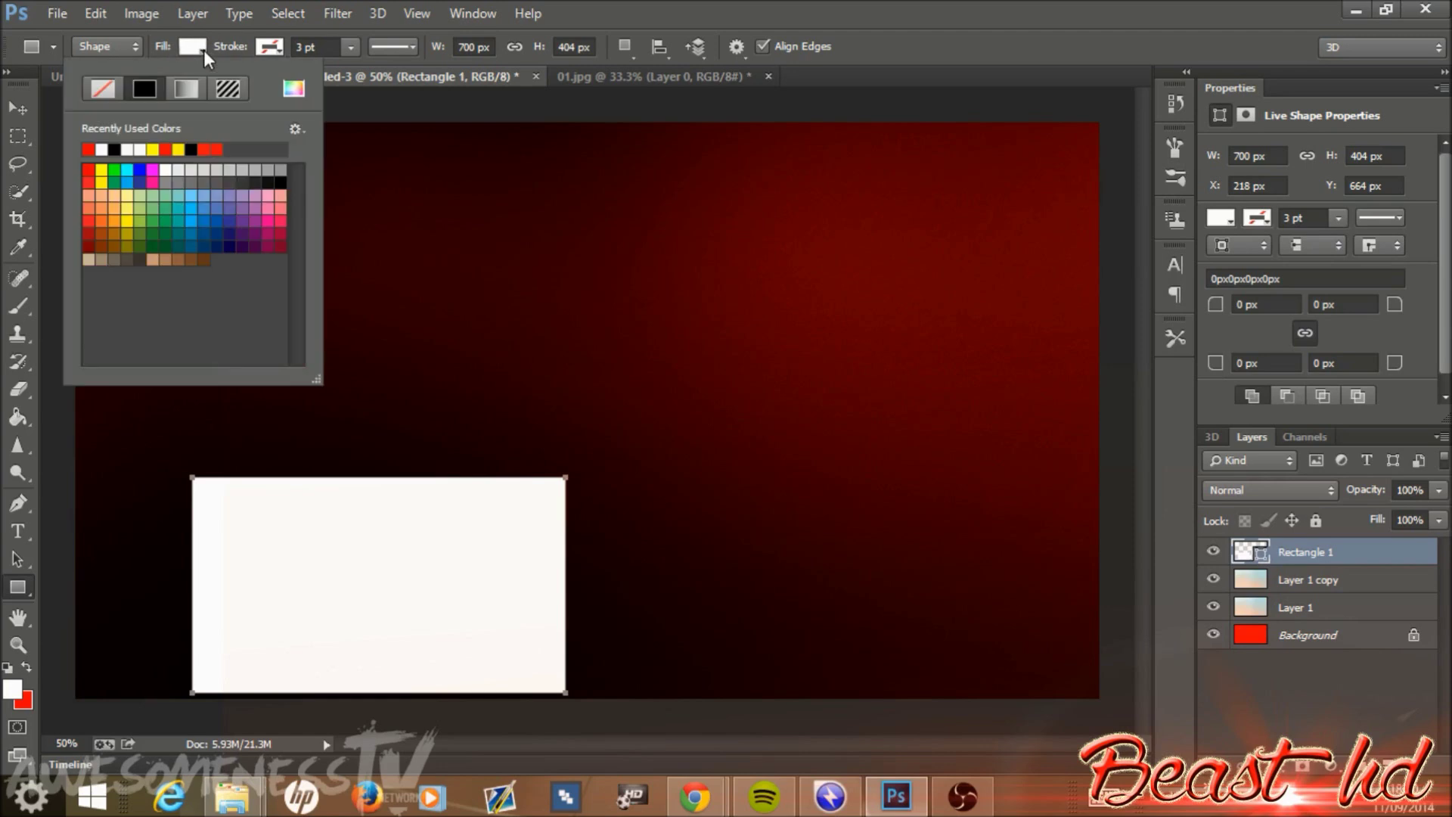
left_click(103, 88)
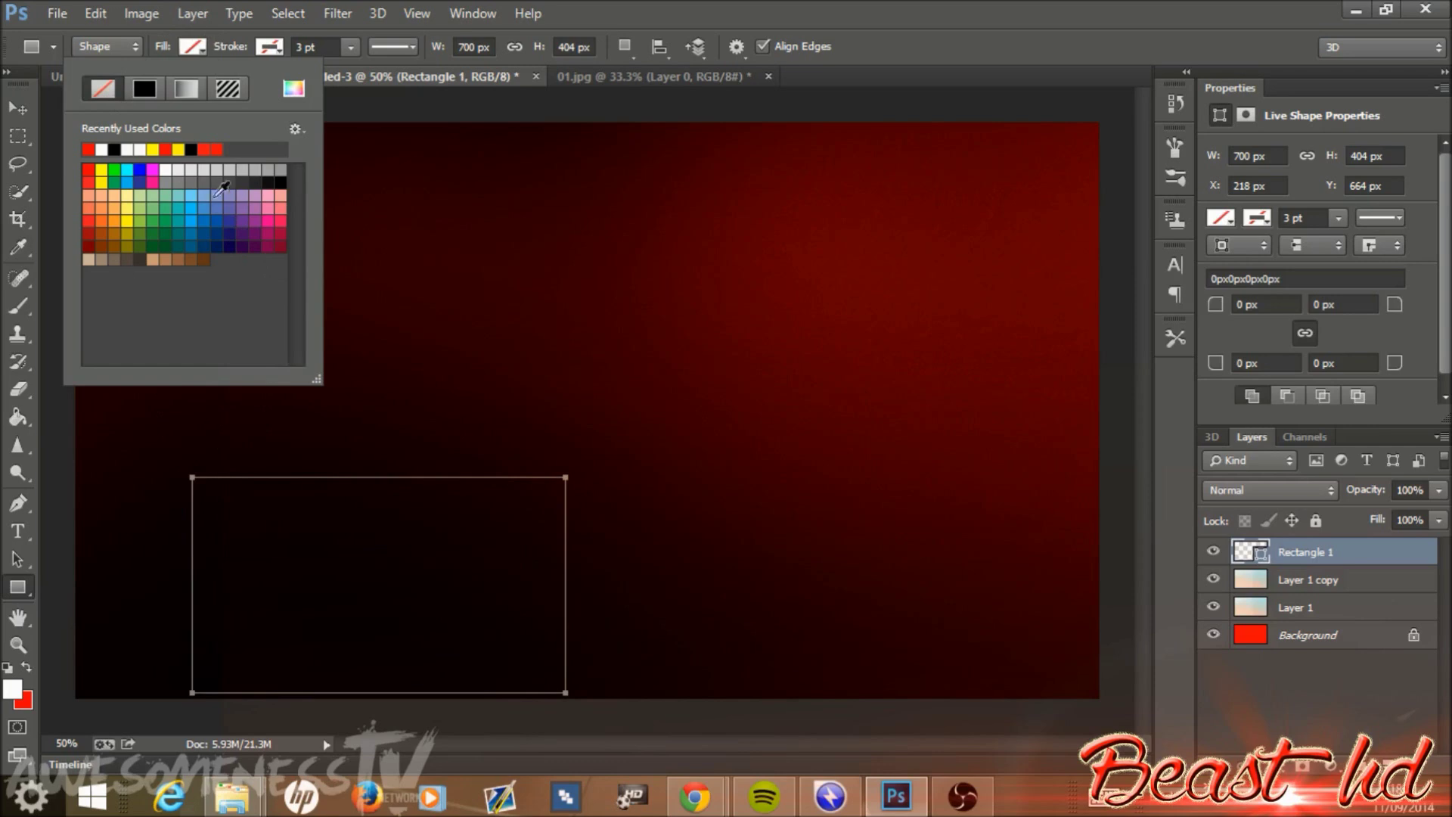
- Give the rectangle a yellow 6 pt stroke and move it up and right to about X 252, Y 600 px
left_click(279, 47)
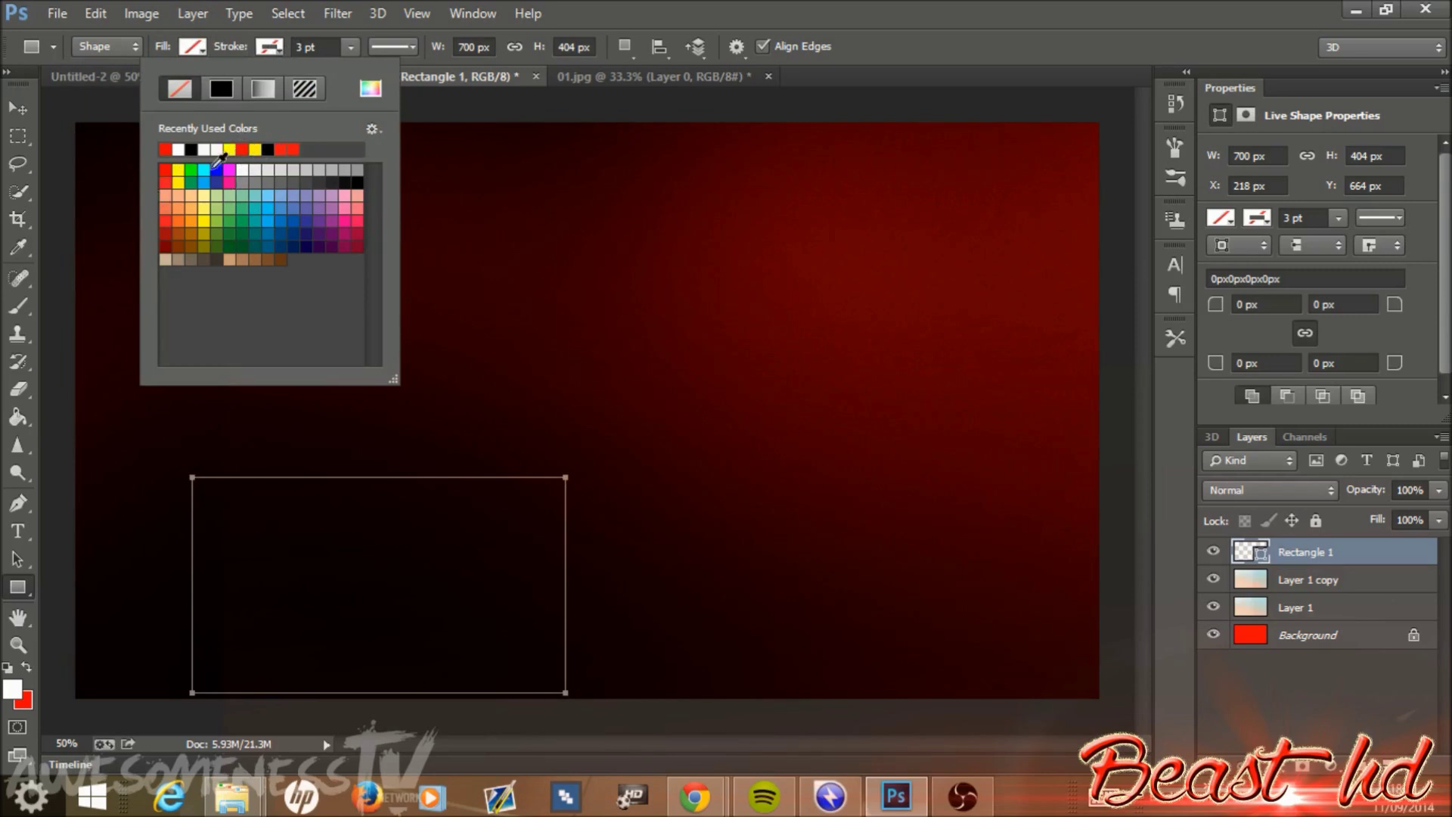
left_click(180, 169)
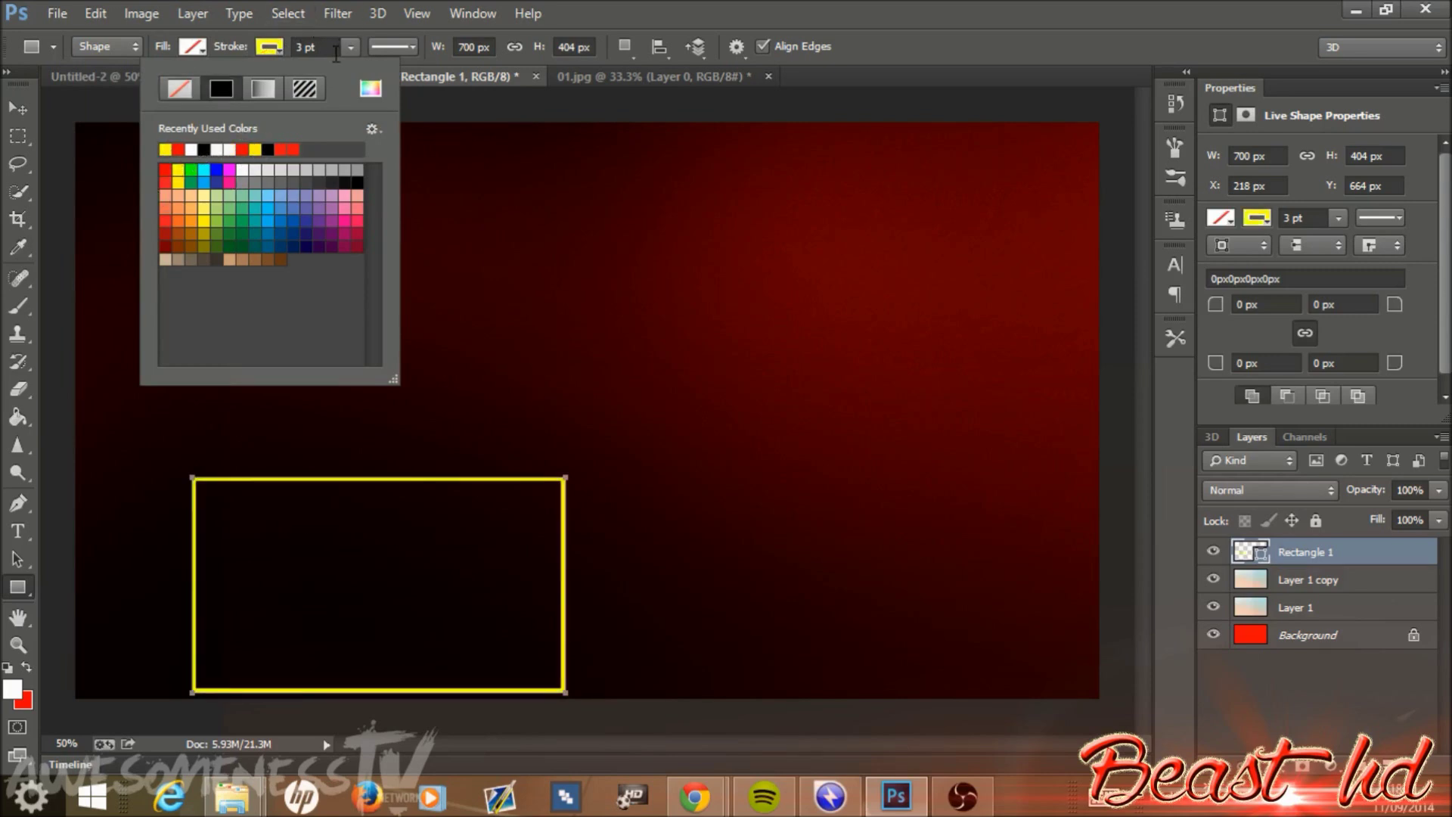
left_click(301, 48)
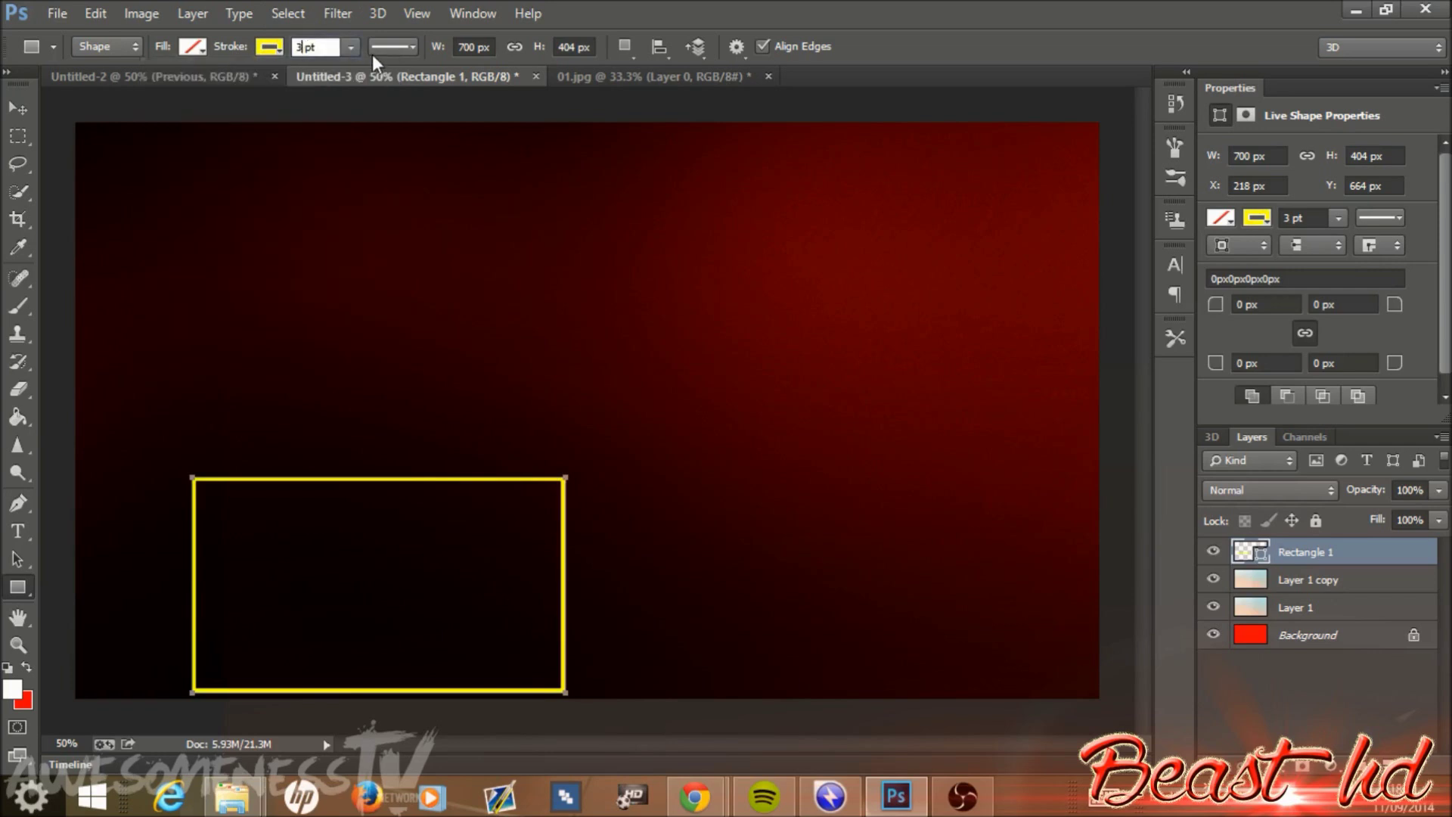
key("BackSpace")
type("6")
key("Return")
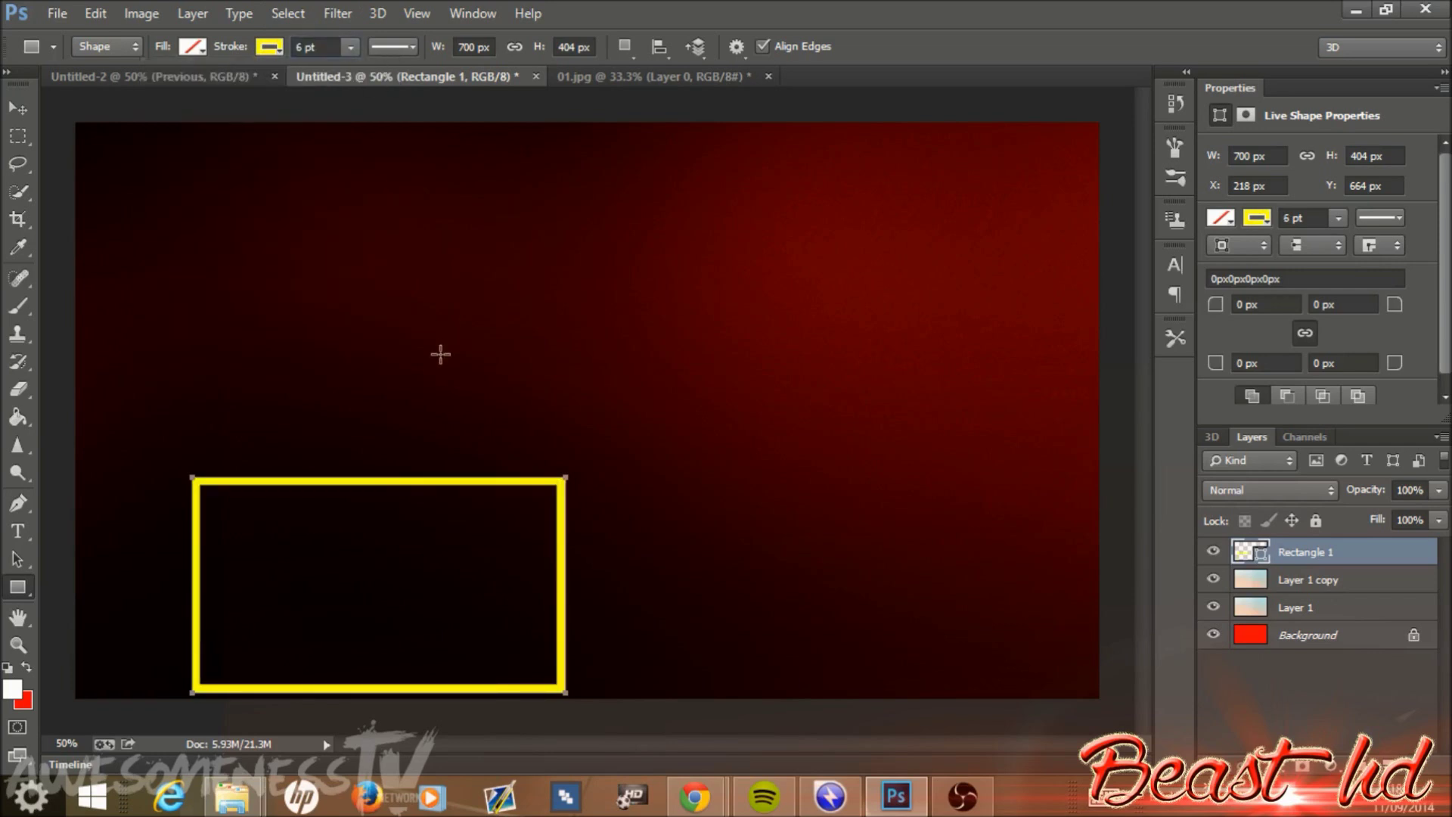
left_click(14, 113)
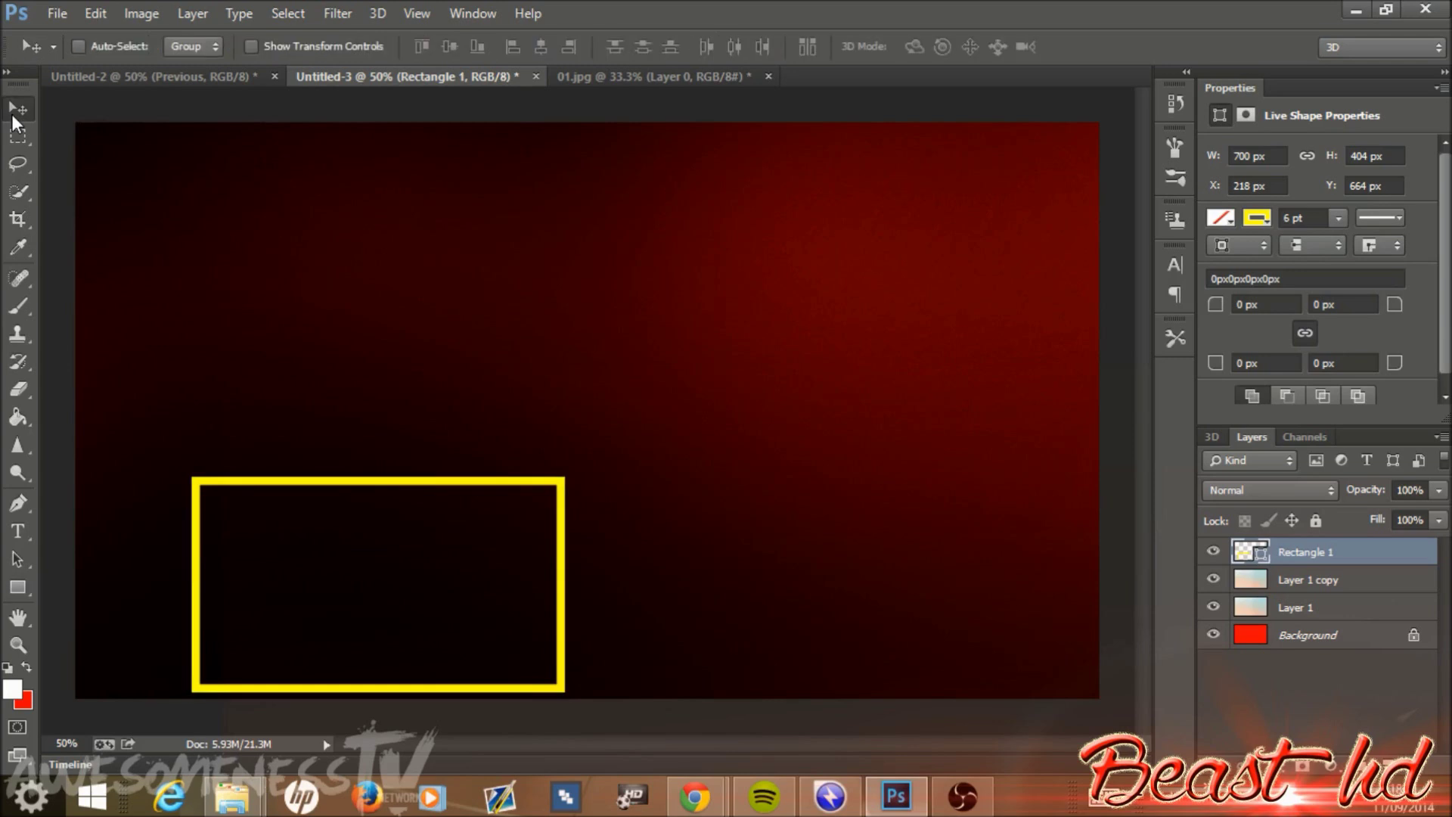
left_click_drag(477, 486, 496, 457)
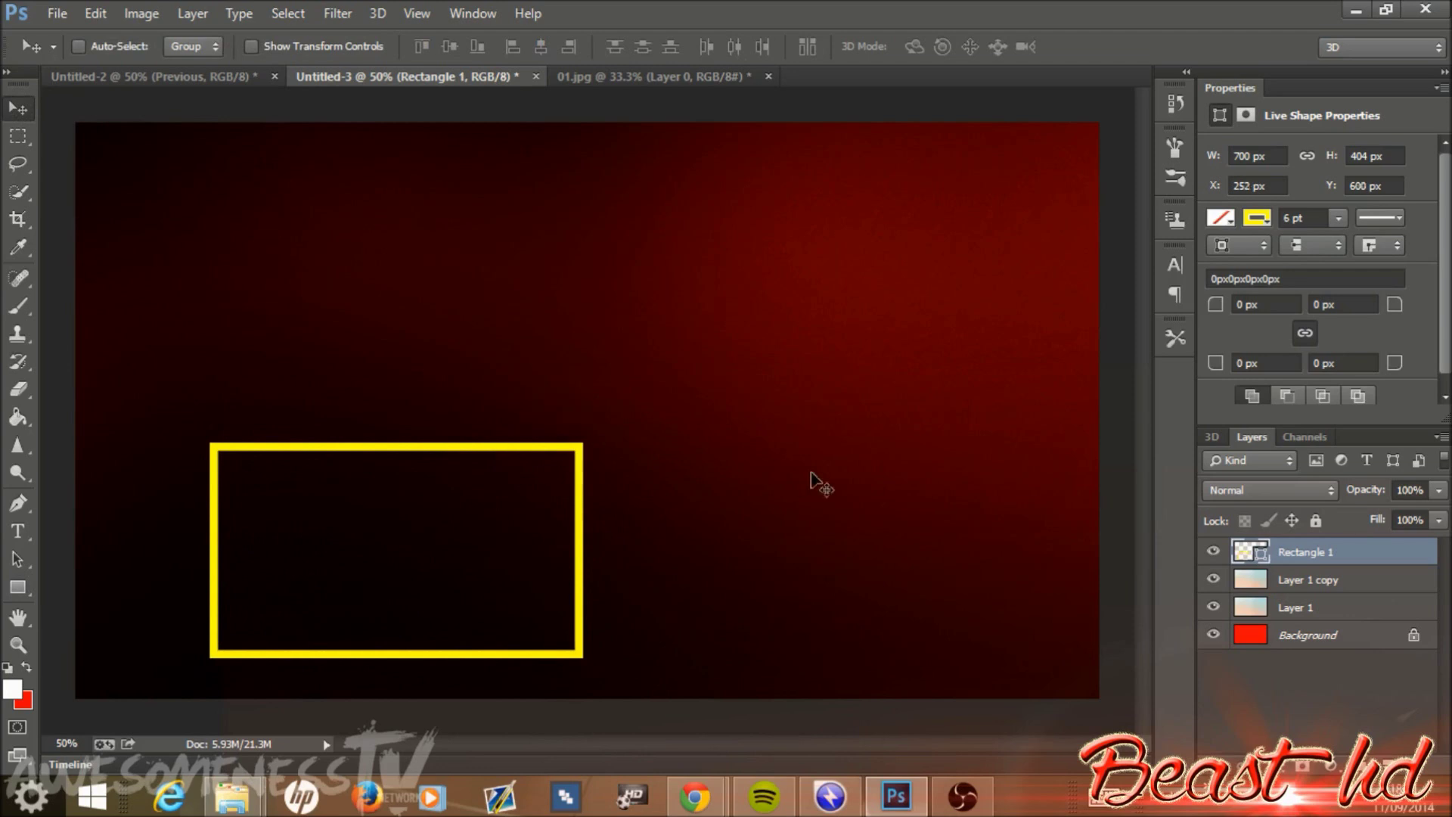
- Apply Bevel & Emboss with Contour and Satin layer effects to the yellow rectangle
right_click(1325, 557)
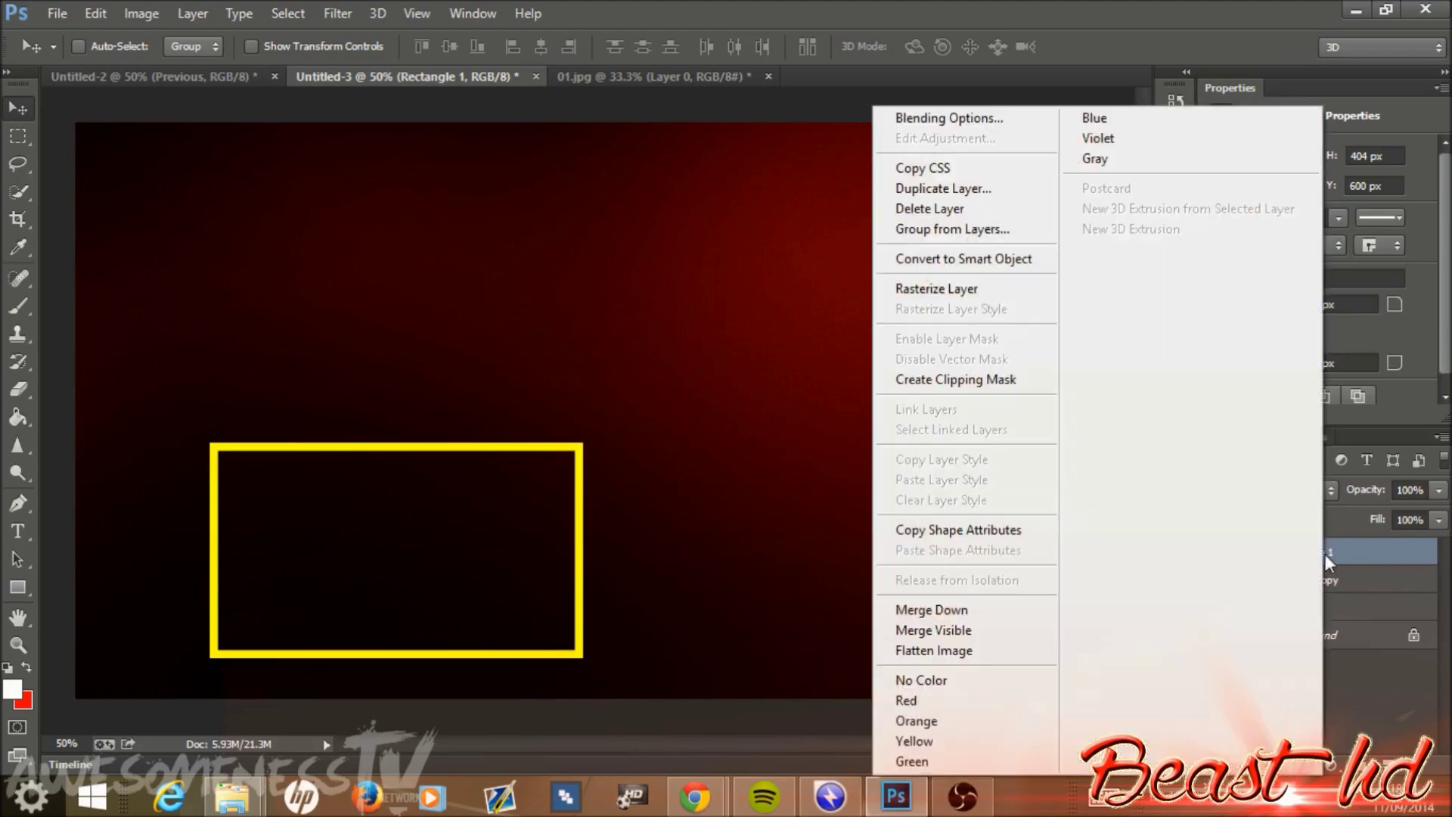
left_click(979, 123)
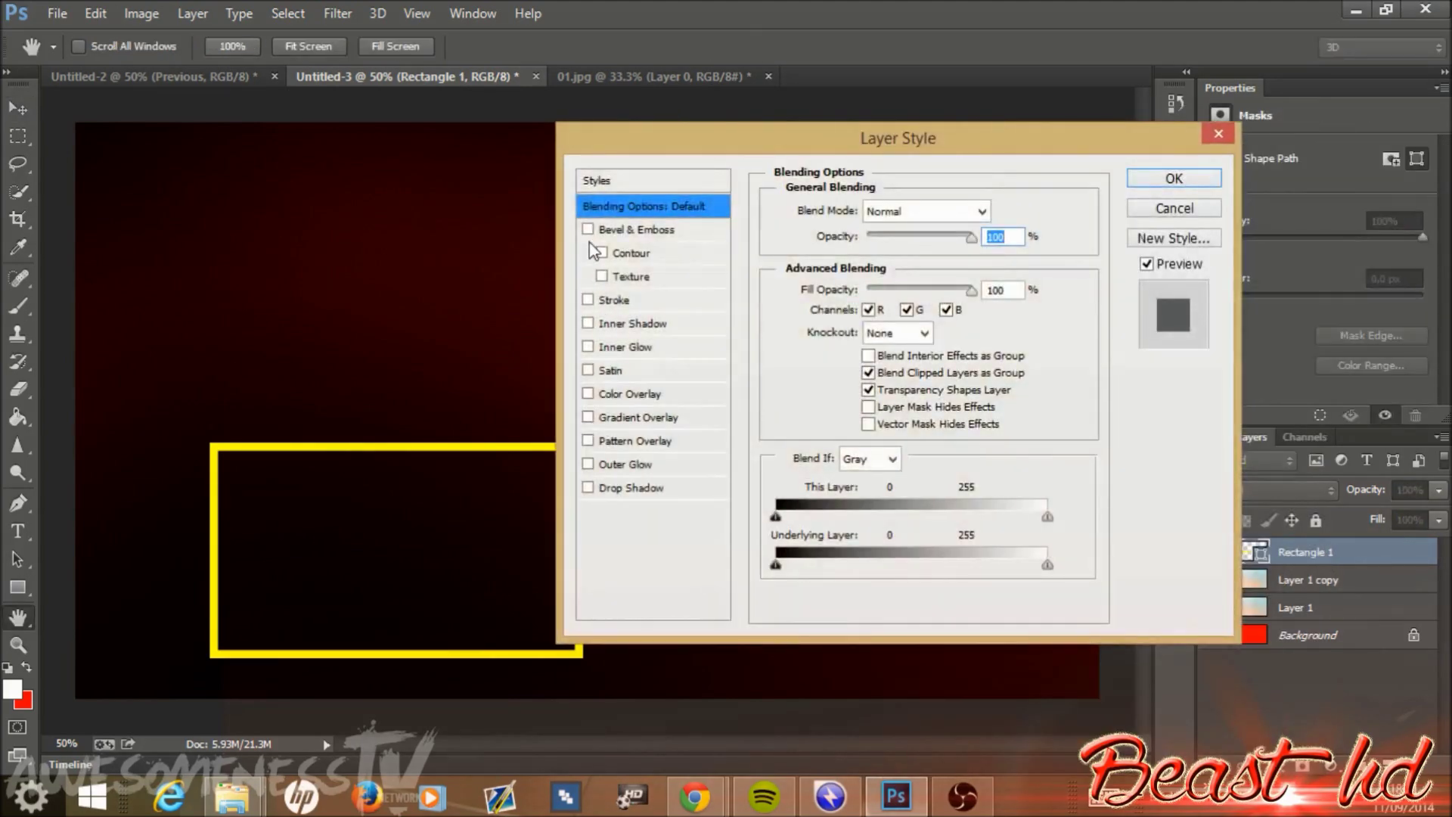
left_click(588, 229)
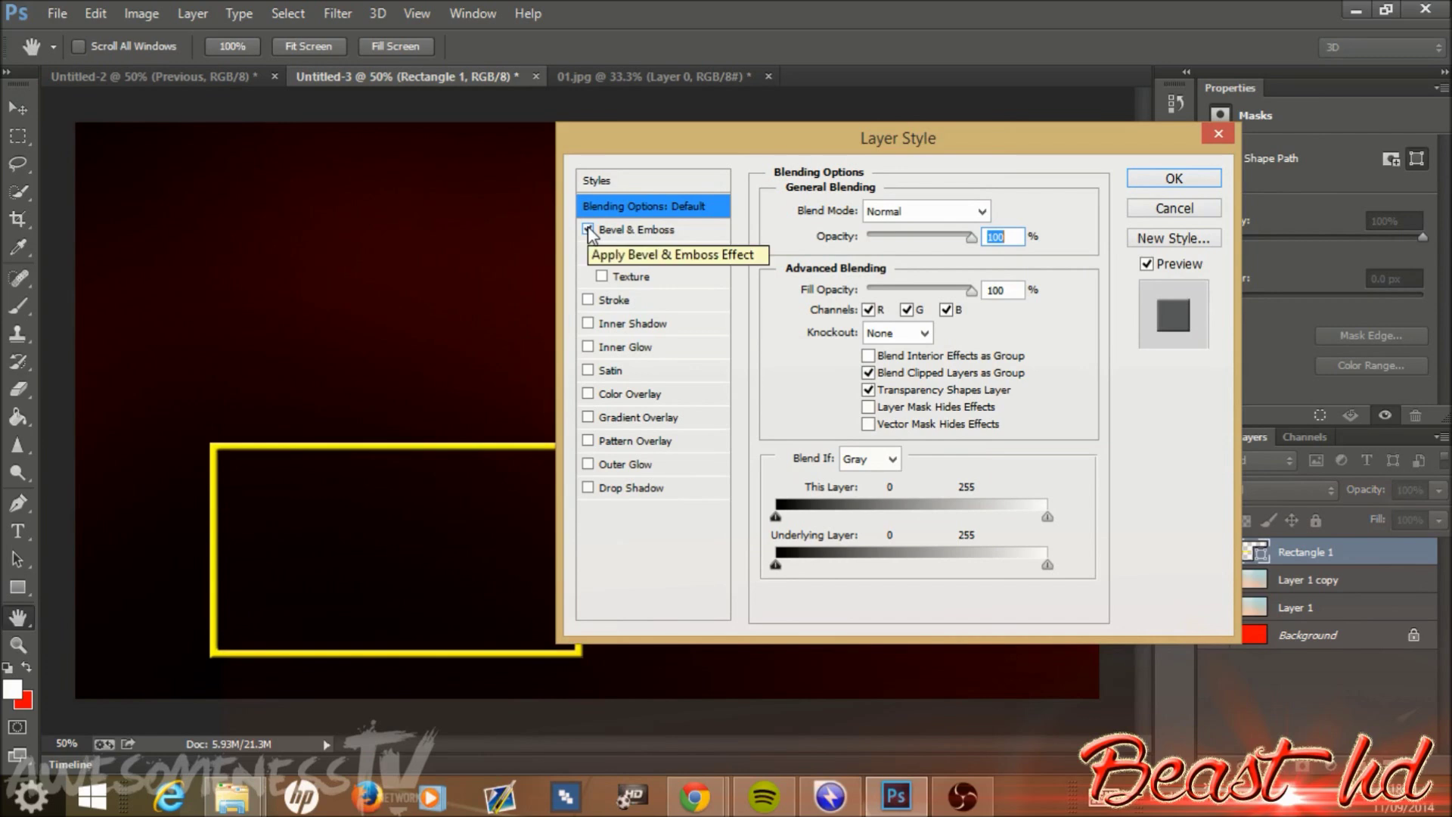
left_click(603, 253)
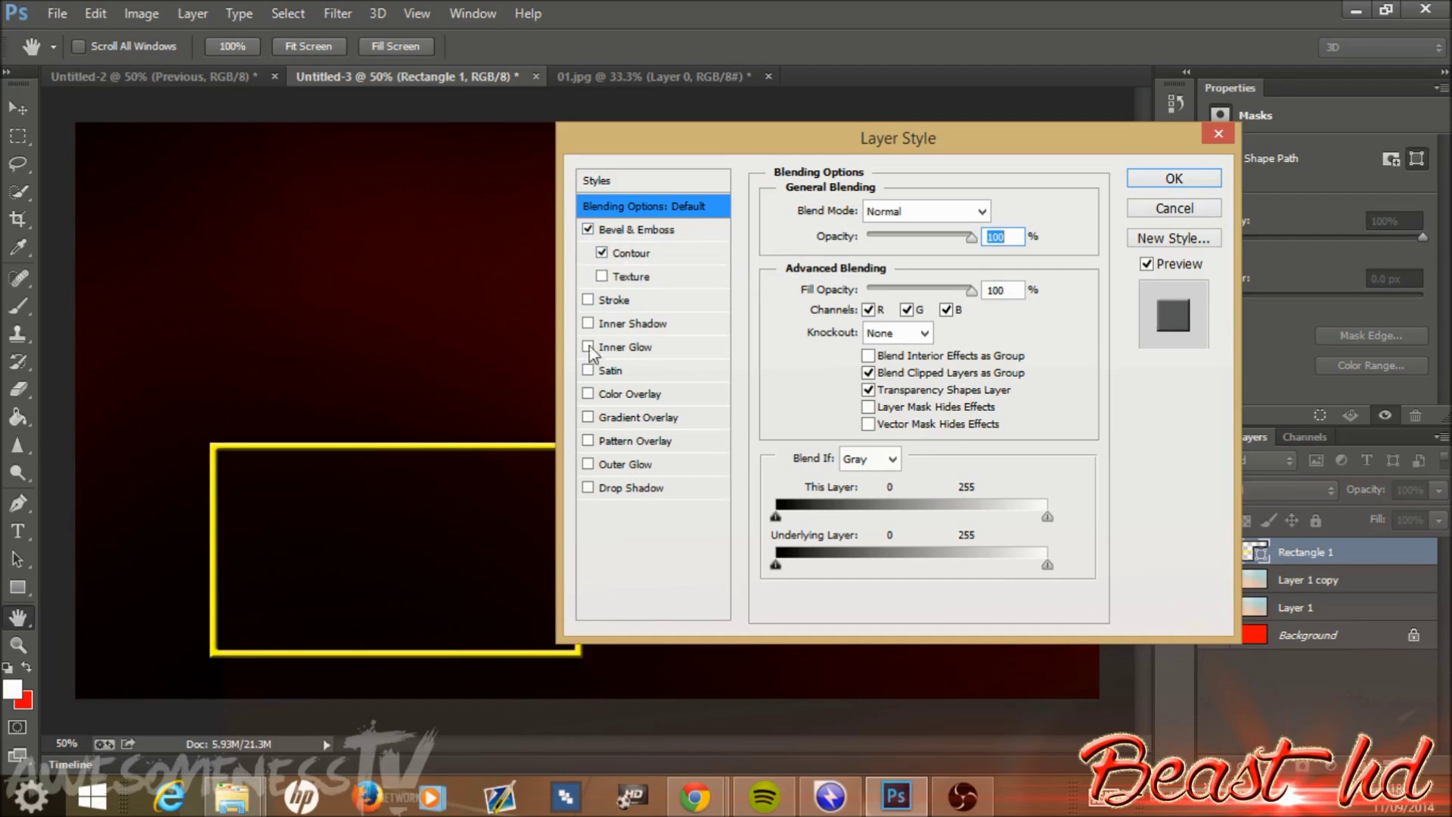
left_click(589, 370)
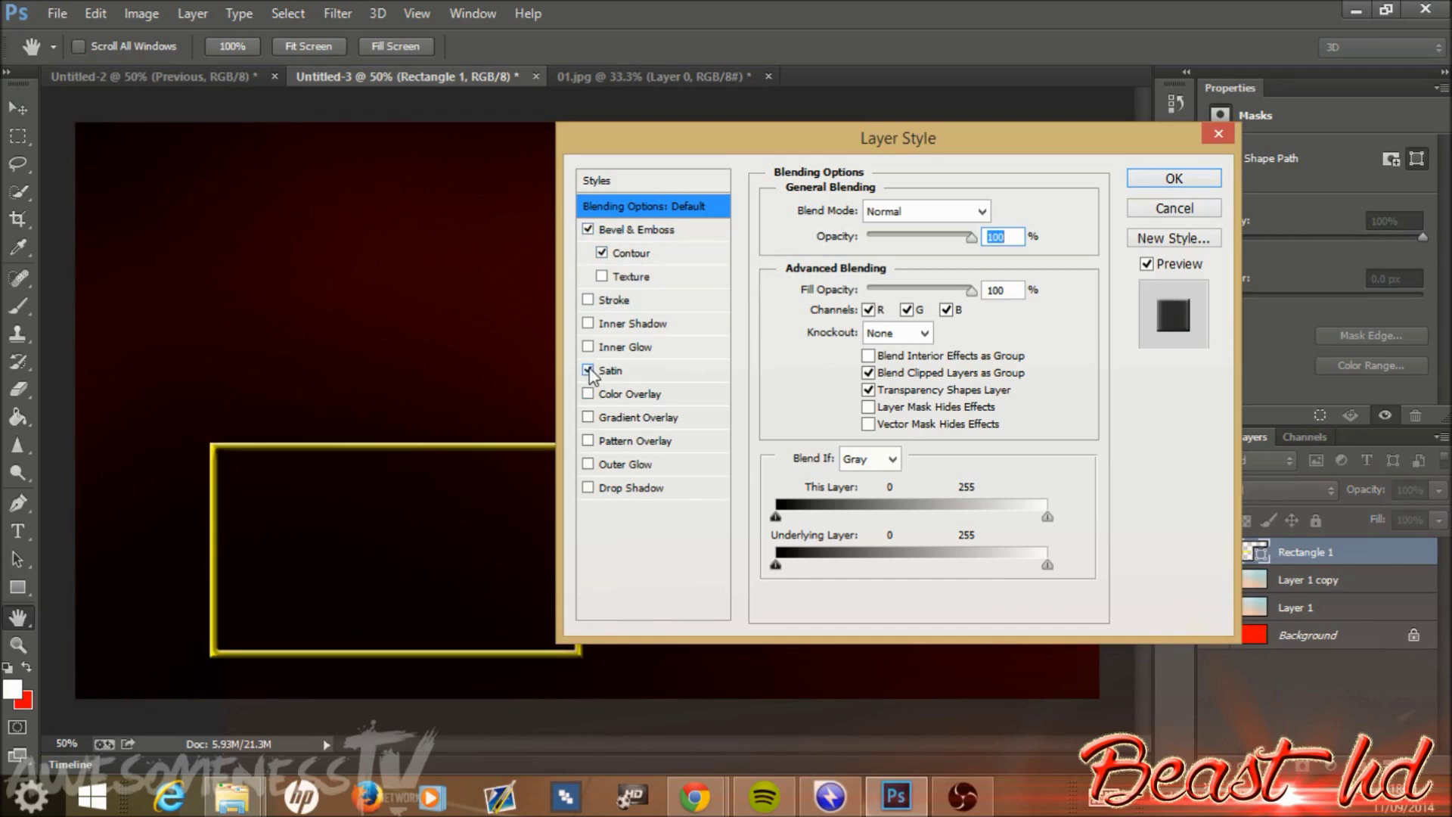
left_click(1172, 180)
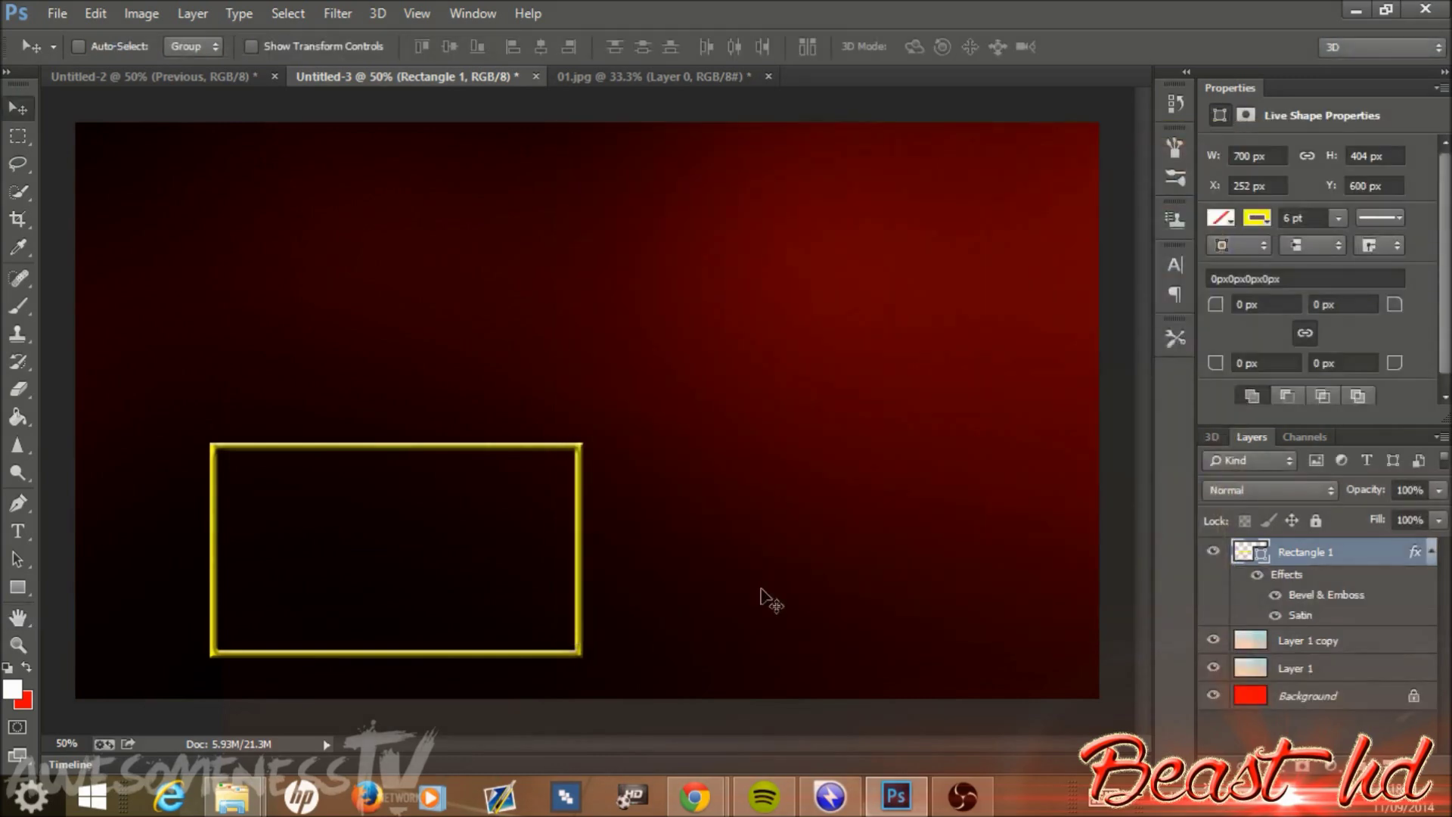
- Duplicate the yellow rectangle, place the copy beside it at about X 1054, Y 600 px, and shift the original slightly left
key("ctrl+j")
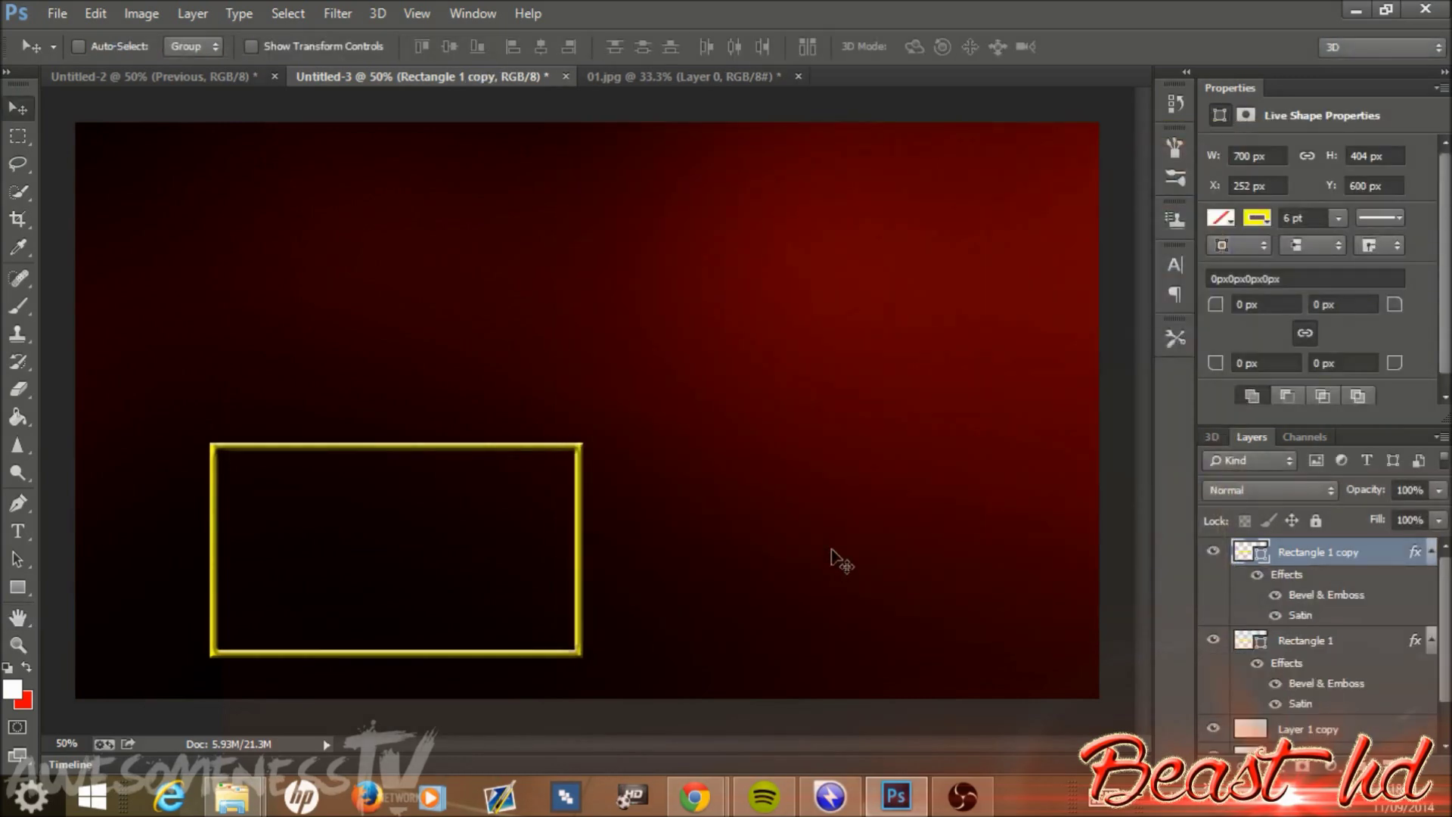
left_click_drag(397, 446, 833, 439)
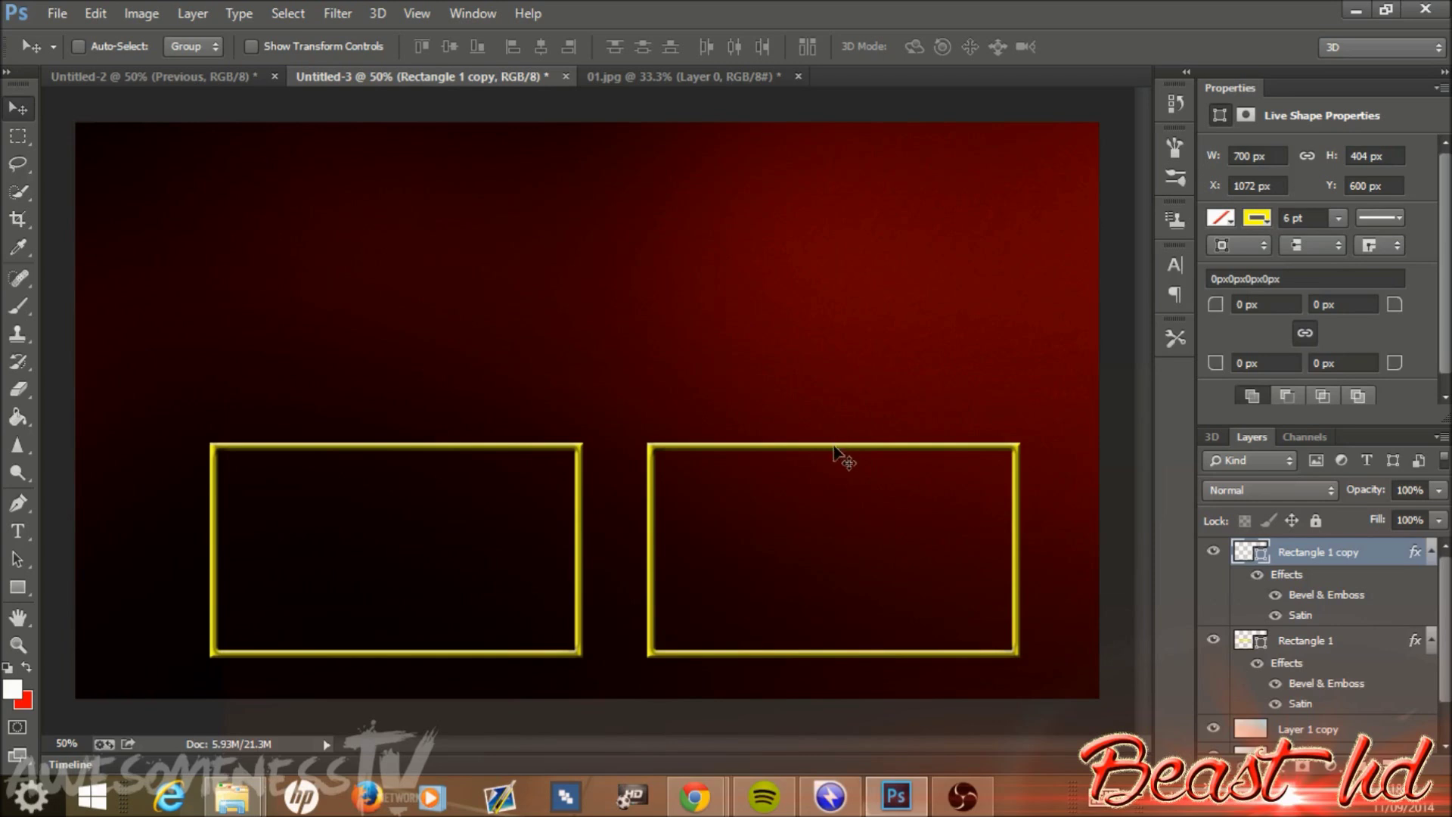
left_click_drag(840, 454, 826, 451)
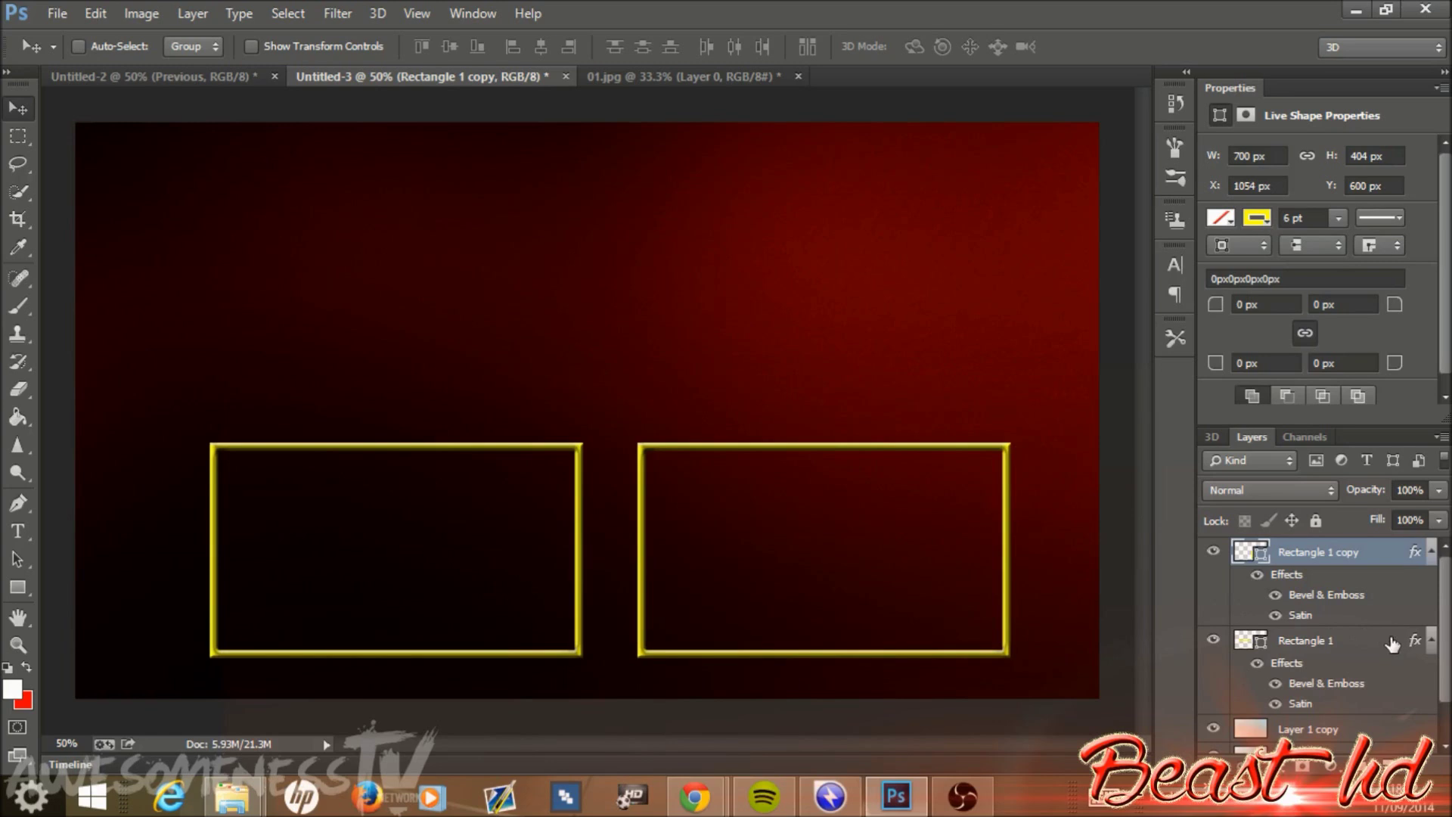
left_click(1343, 658)
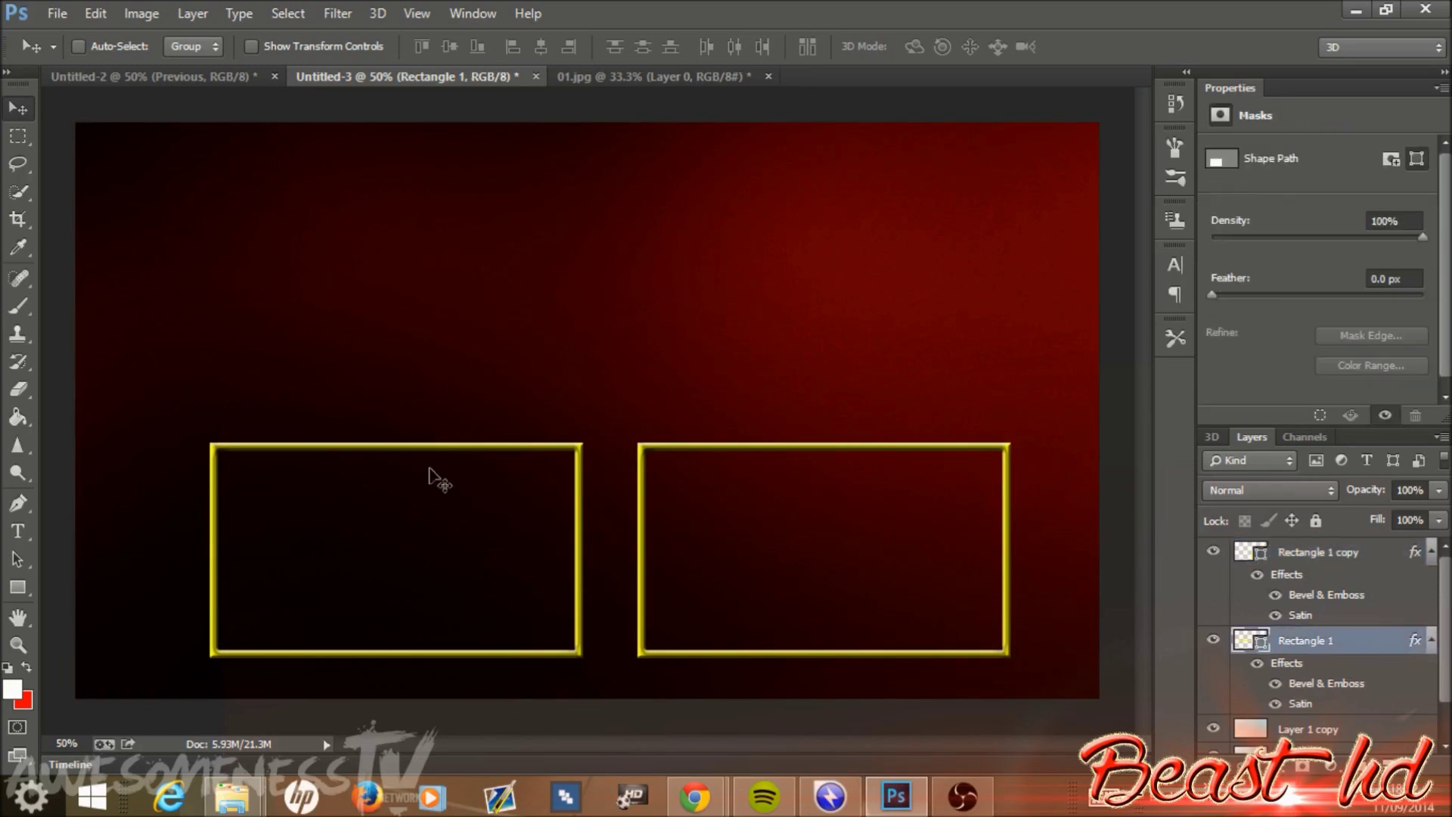
left_click_drag(446, 450, 418, 449)
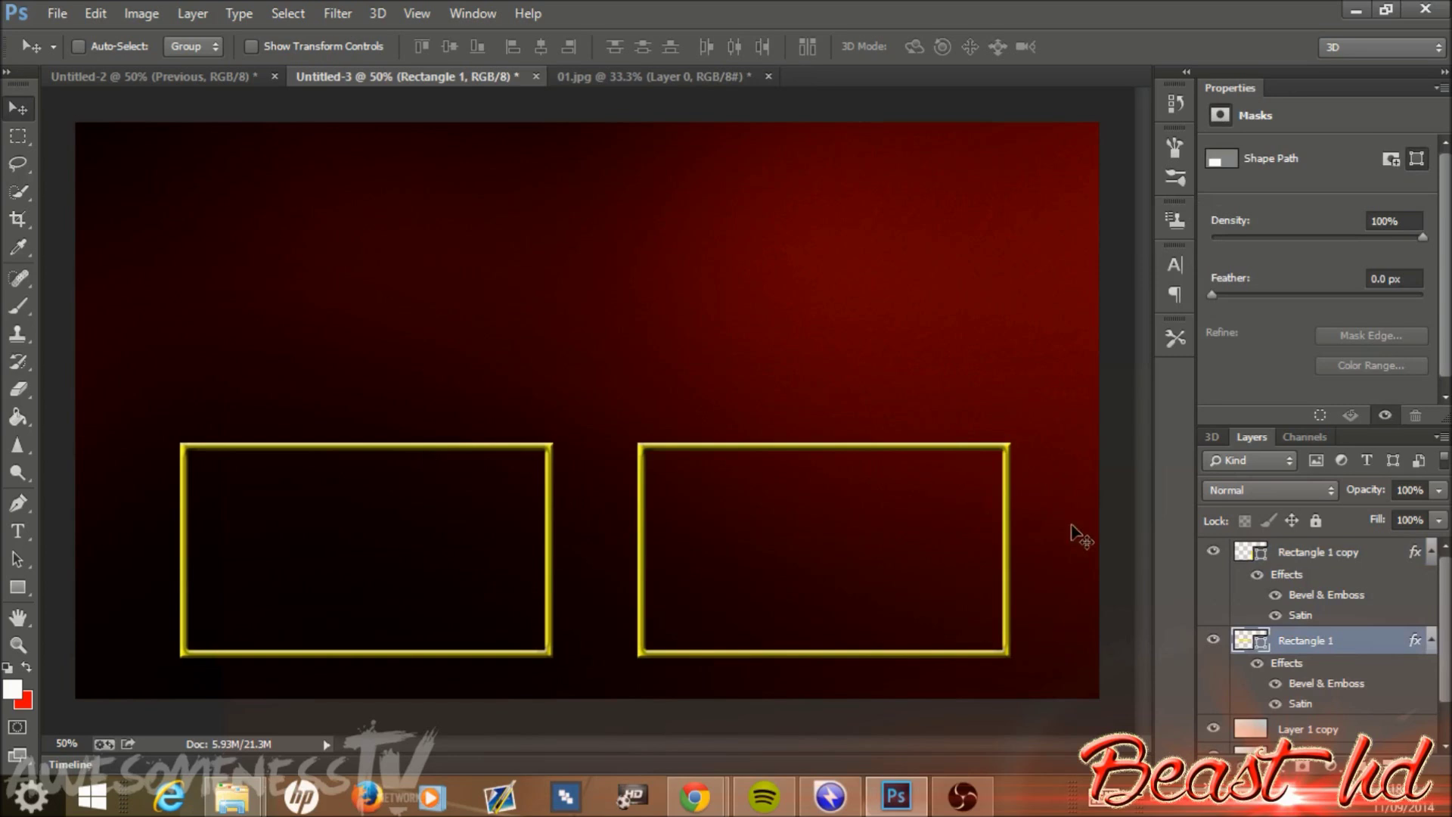
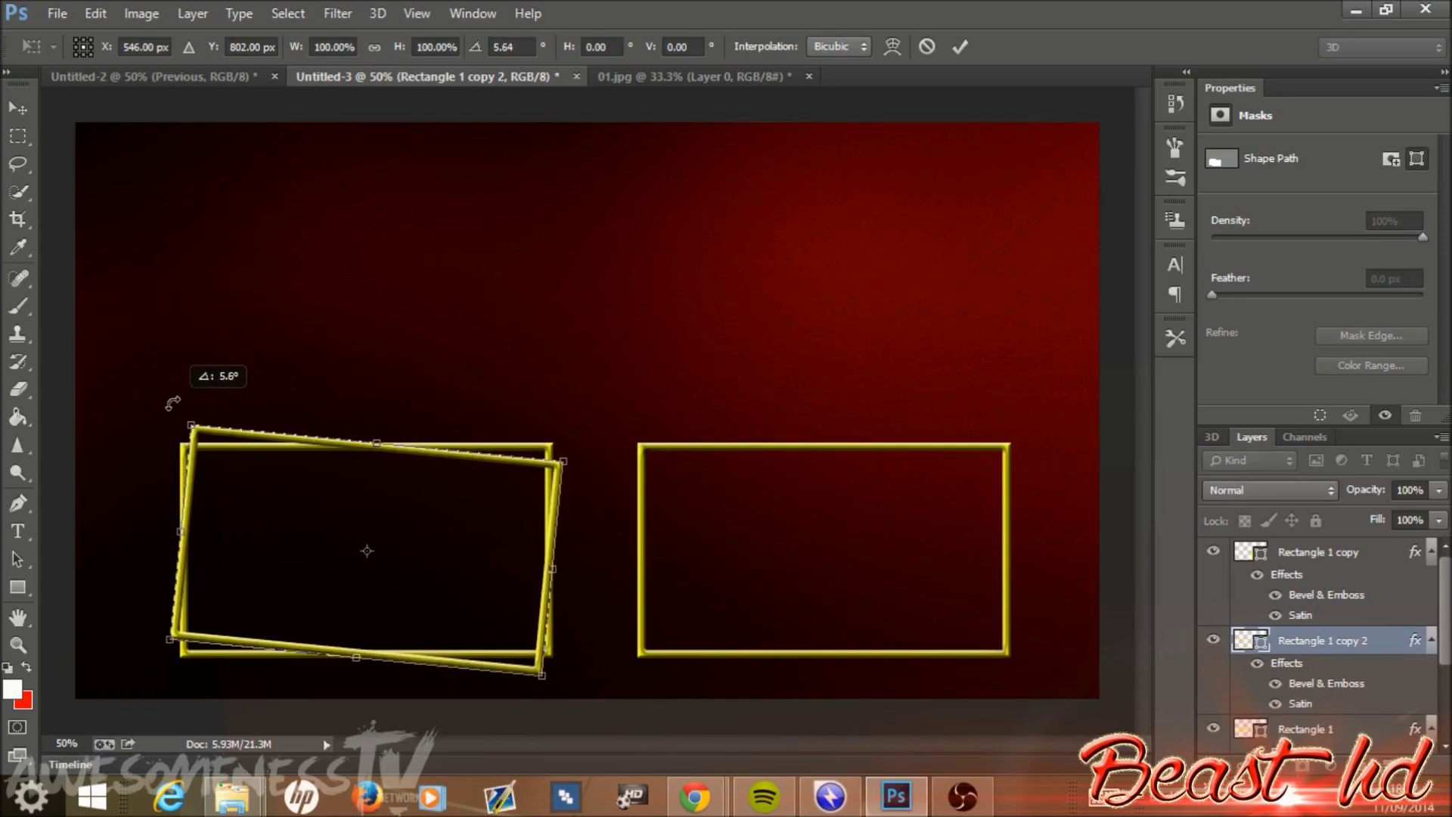
- Duplicate the left yellow rectangle and rotate the copy about 5.6° clockwise around its centre
left_click_drag(379, 552, 421, 549)
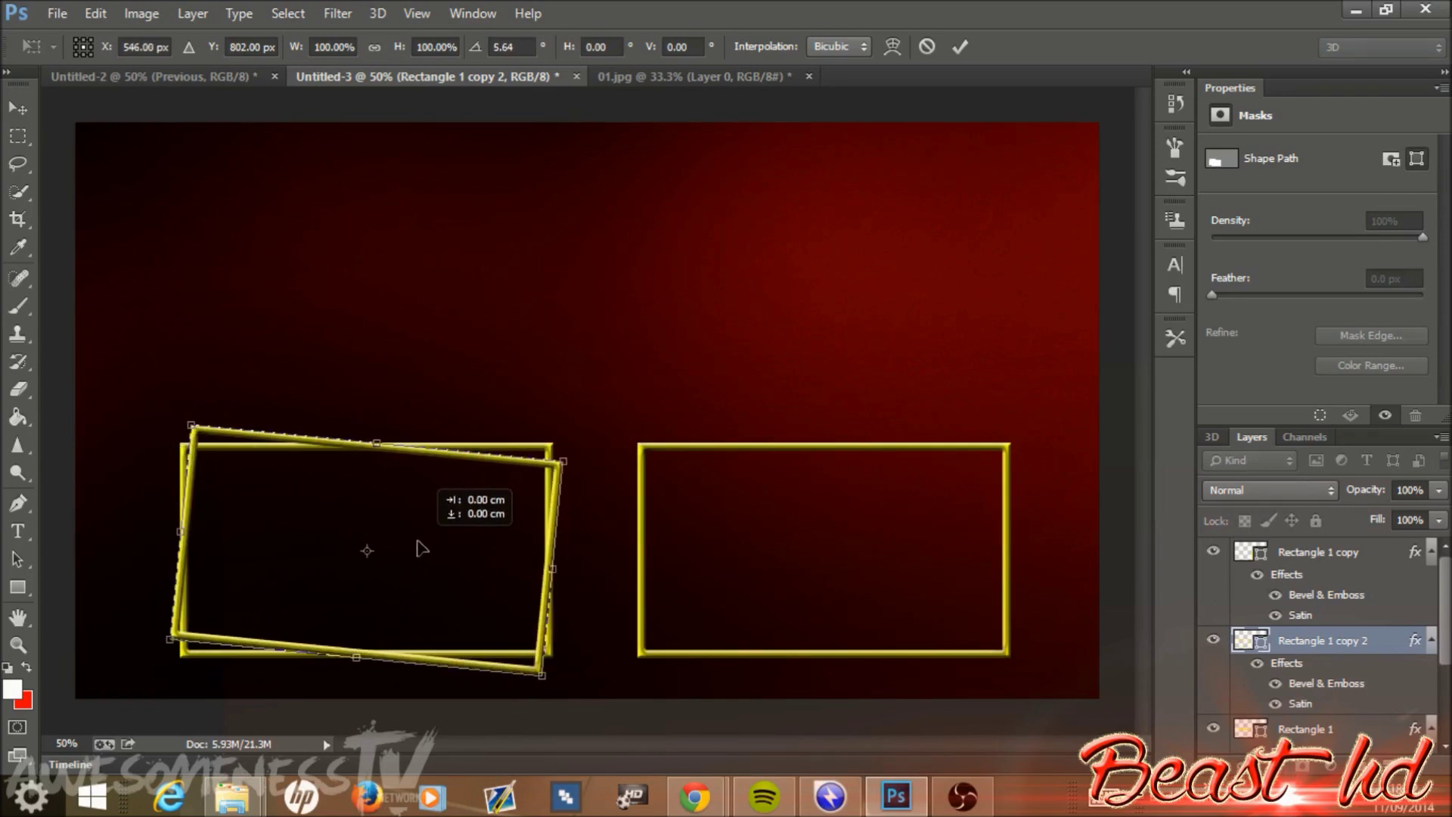
left_click_drag(421, 549, 421, 549)
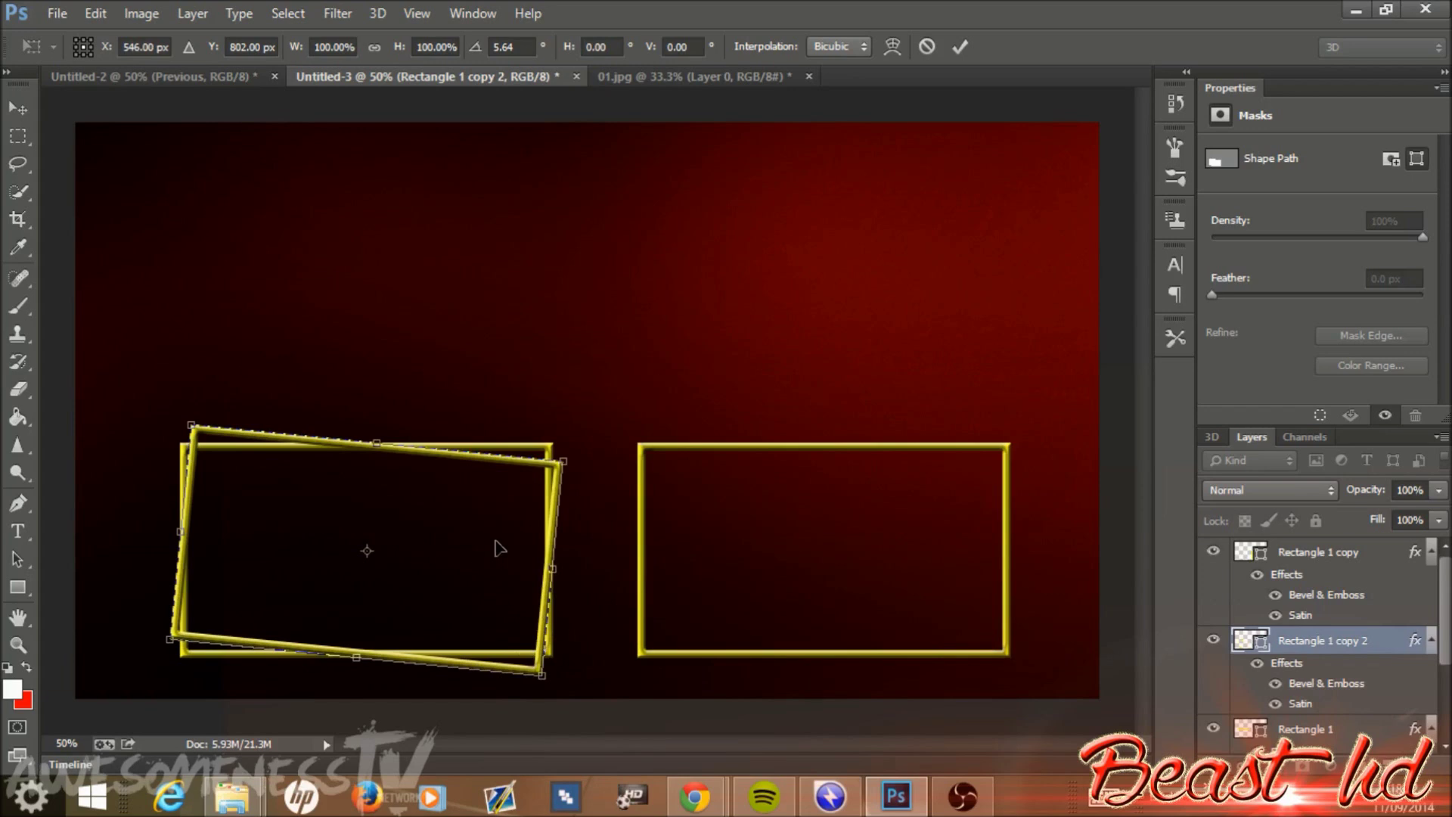
left_click(964, 51)
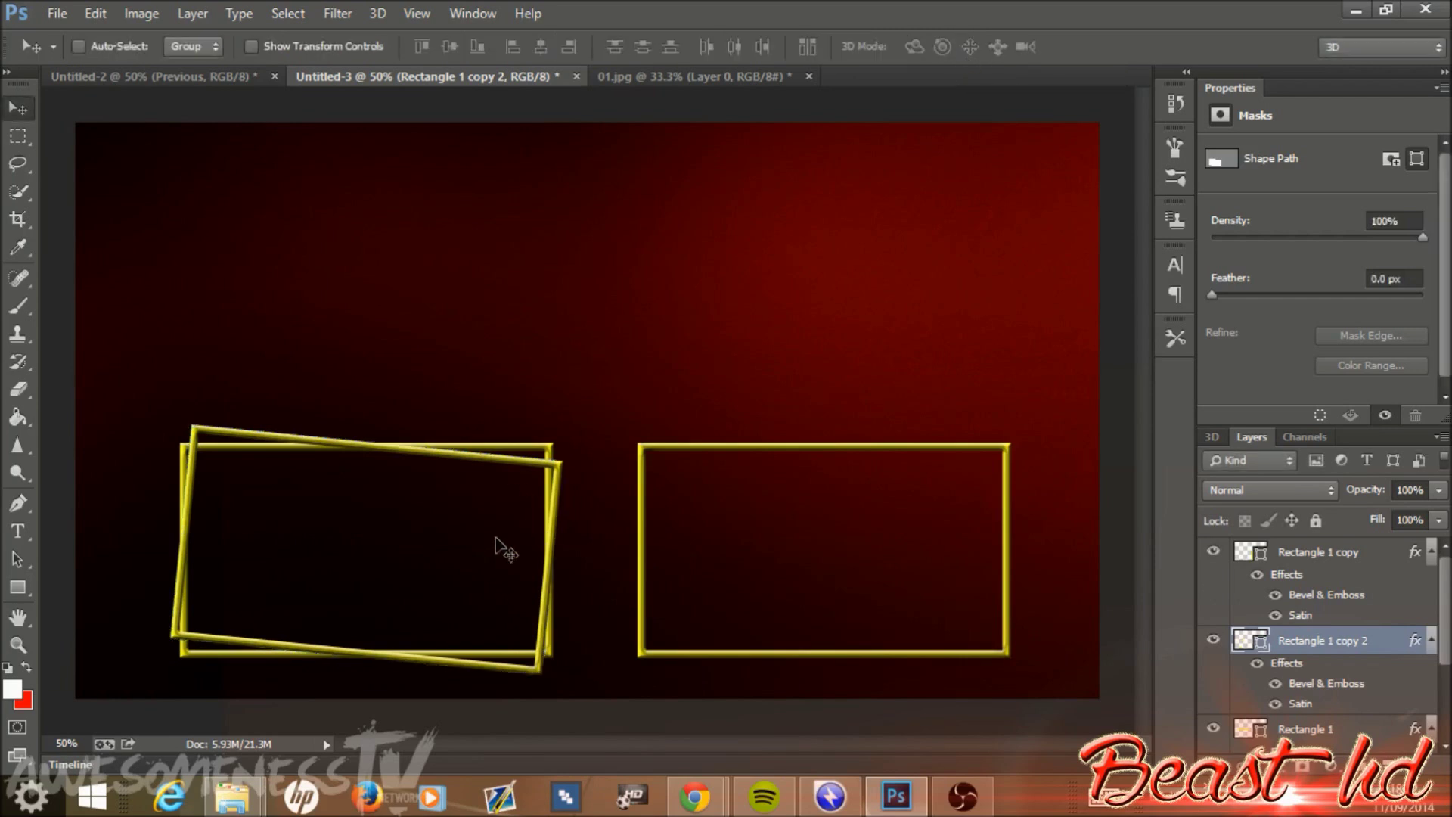
- Duplicate the tilted rectangle onto the right frame and flip that copy horizontally to mirror the left one
left_click_drag(363, 529, 821, 524)
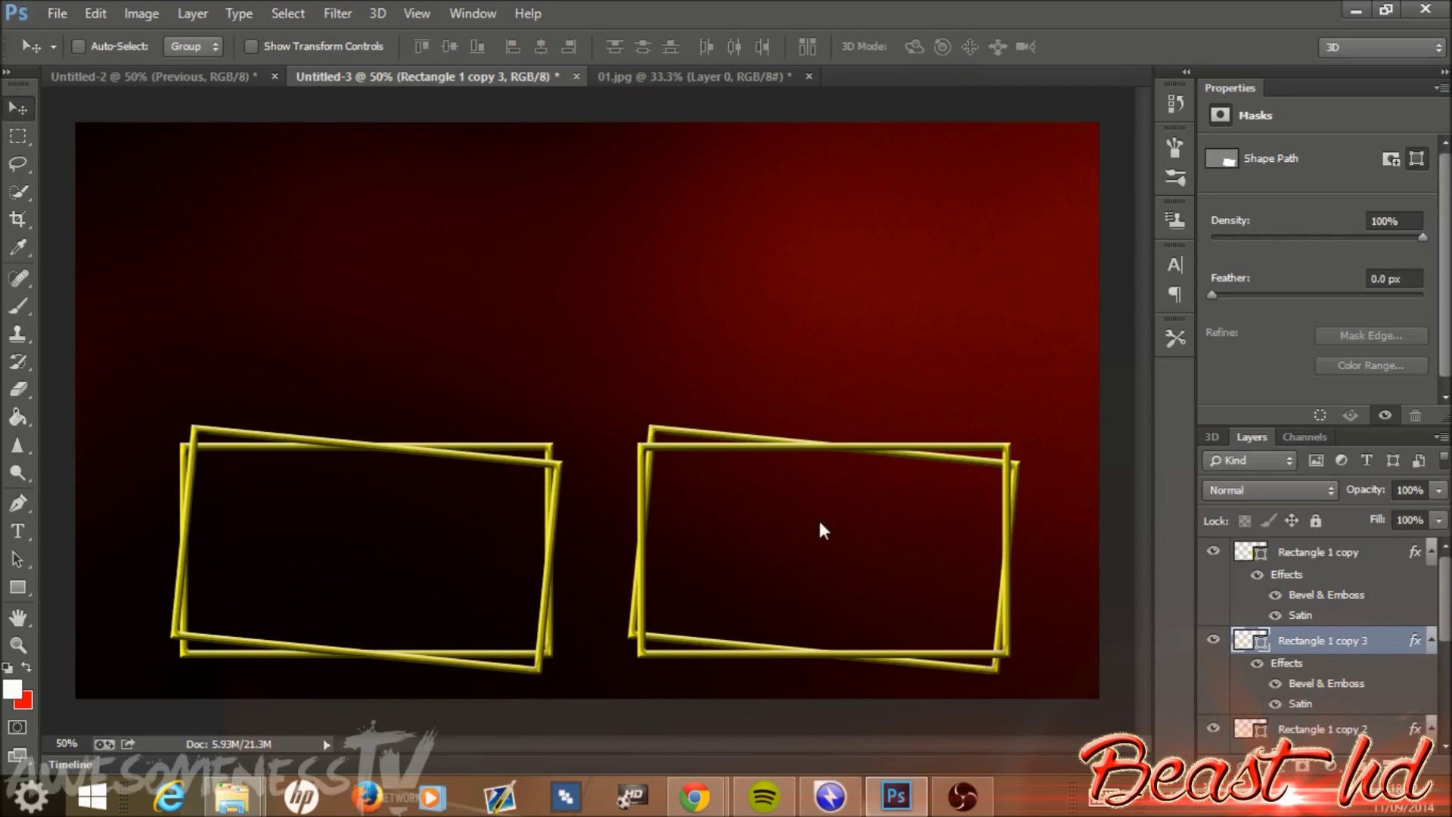
key("ctrl+t")
right_click(863, 525)
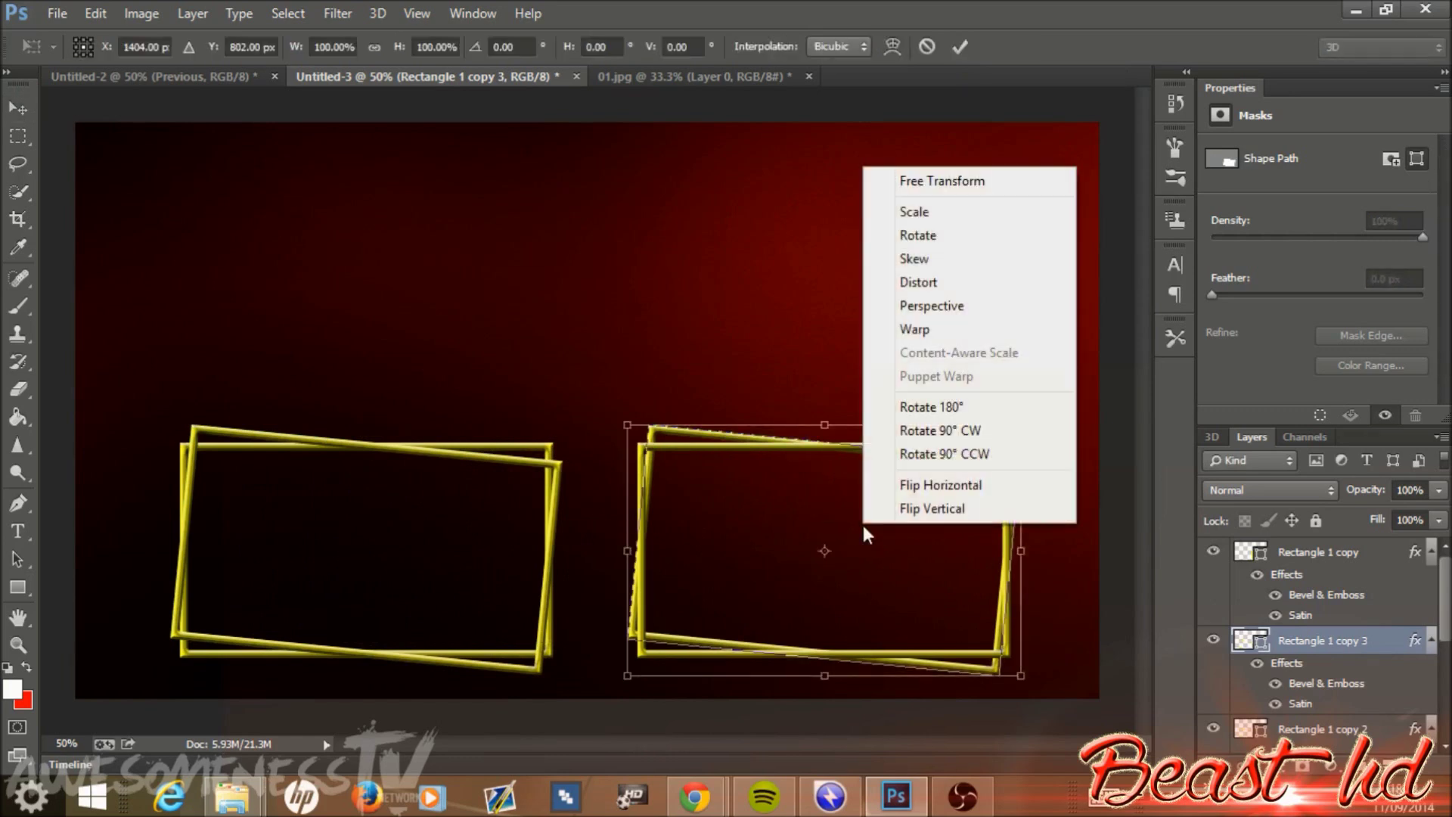
left_click(937, 488)
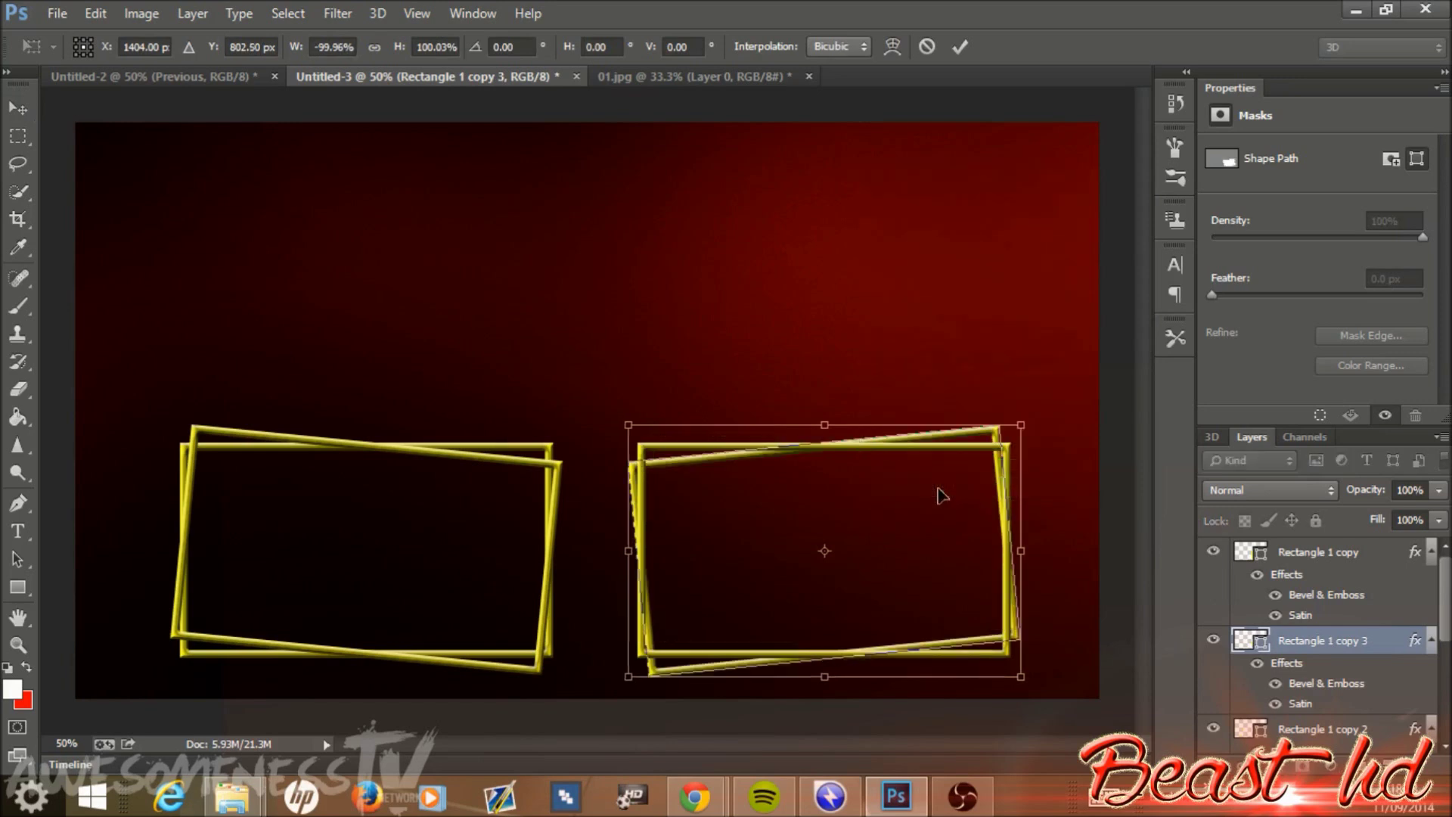
left_click(960, 46)
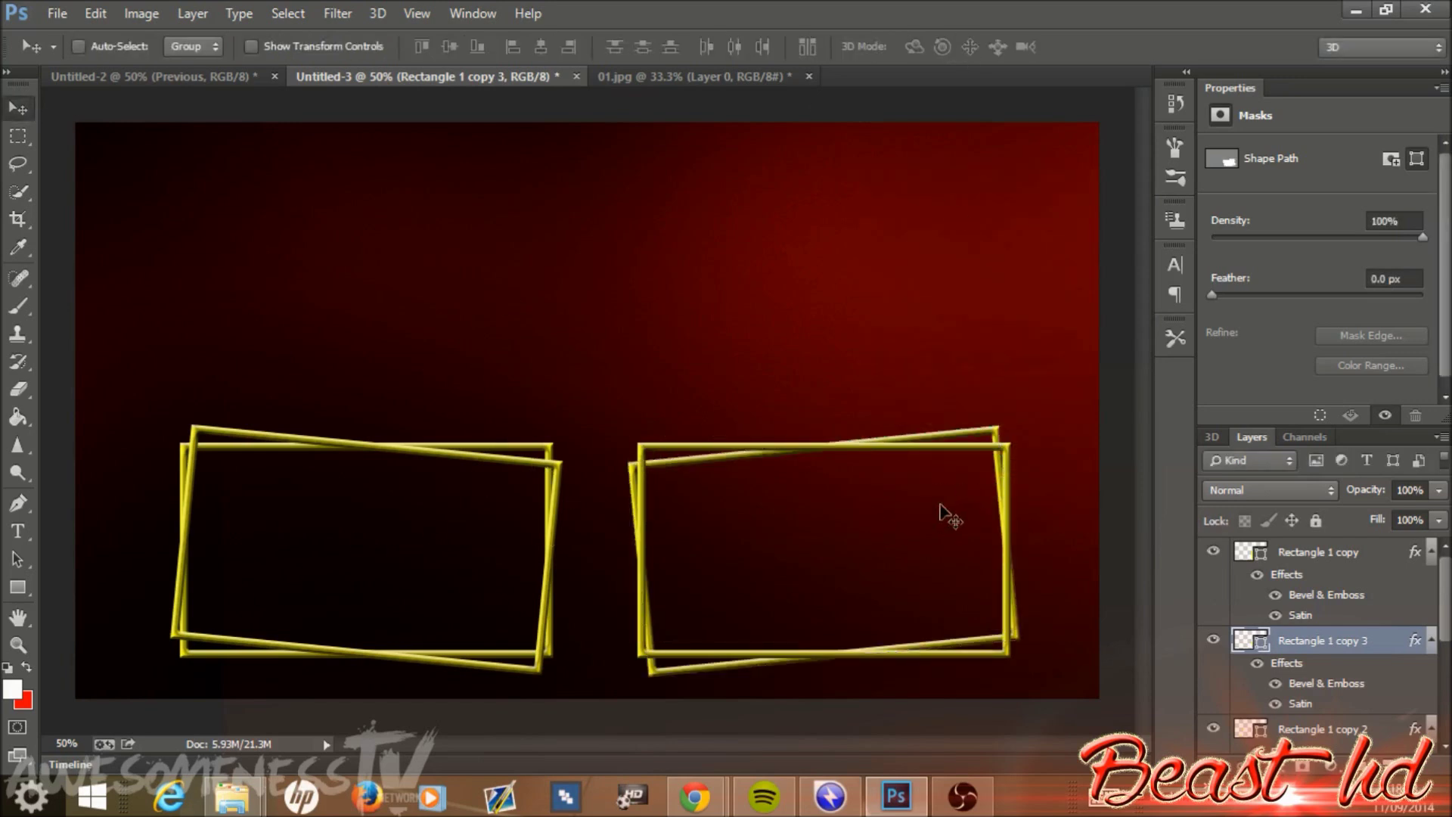
- Feather the left tilted rectangle by about 6.1 px and move its layer below the Rectangle 1 layer
left_click(1353, 728)
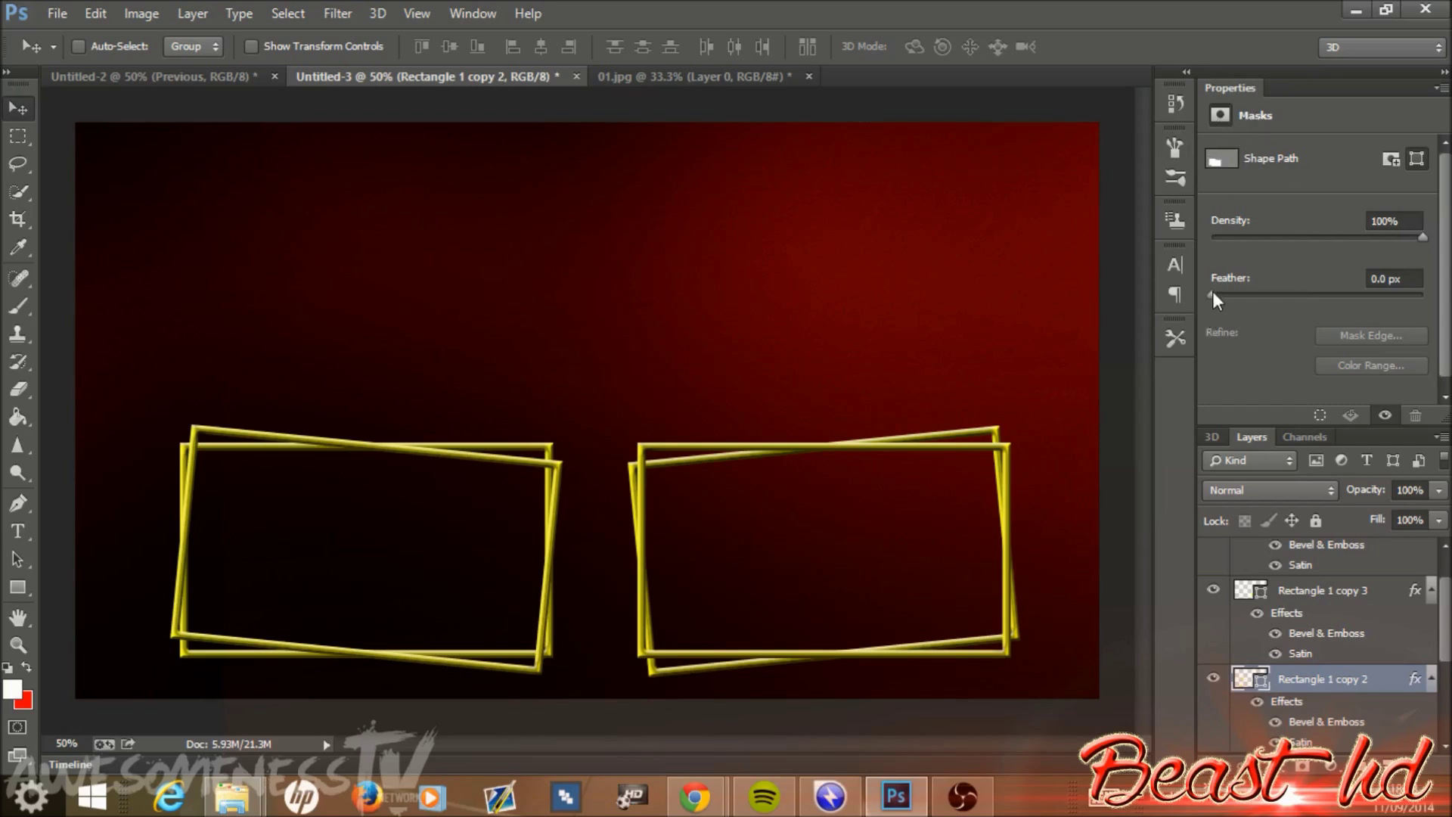
left_click_drag(1213, 293, 1278, 299)
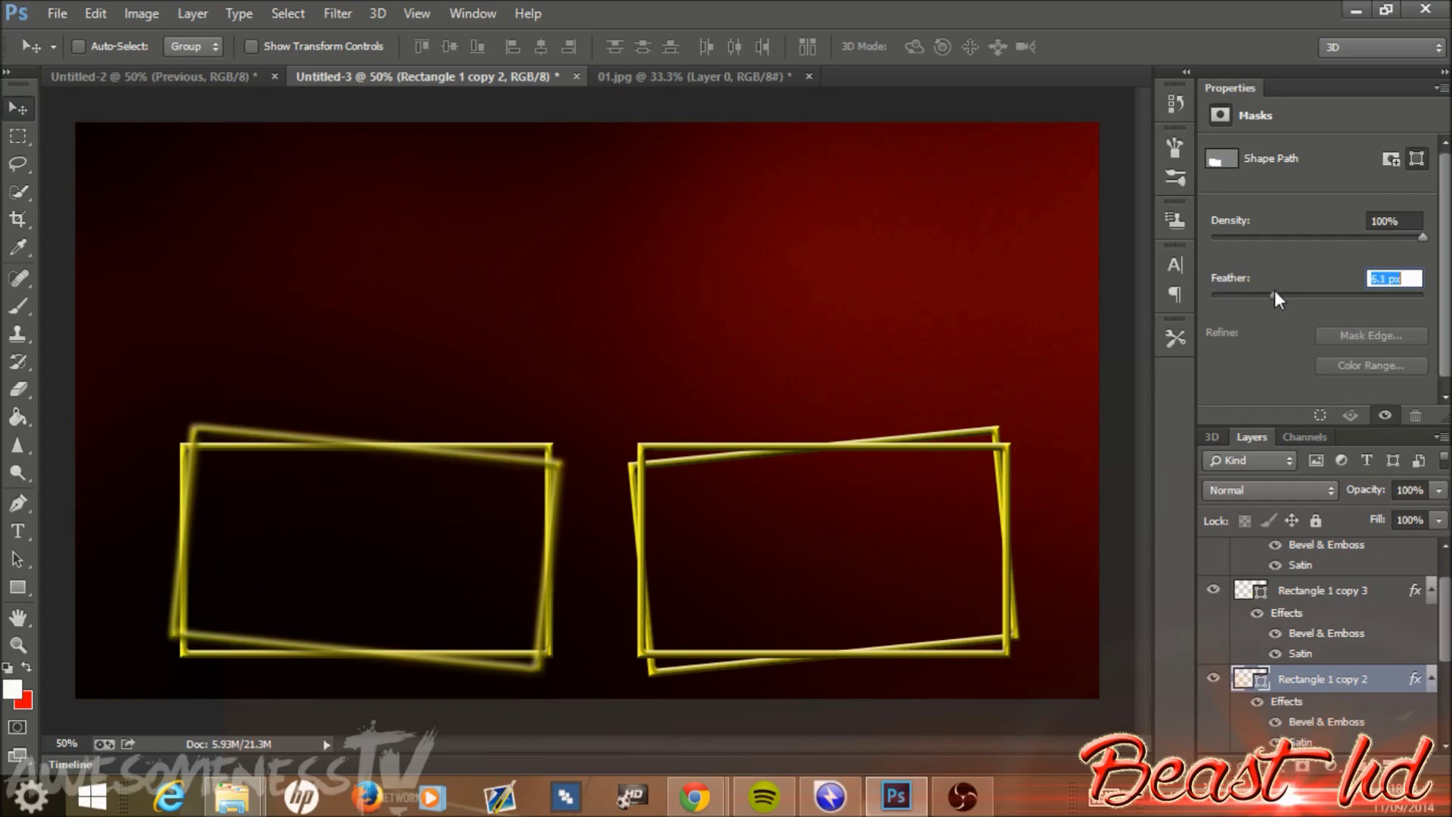
left_click_drag(1273, 298, 1271, 299)
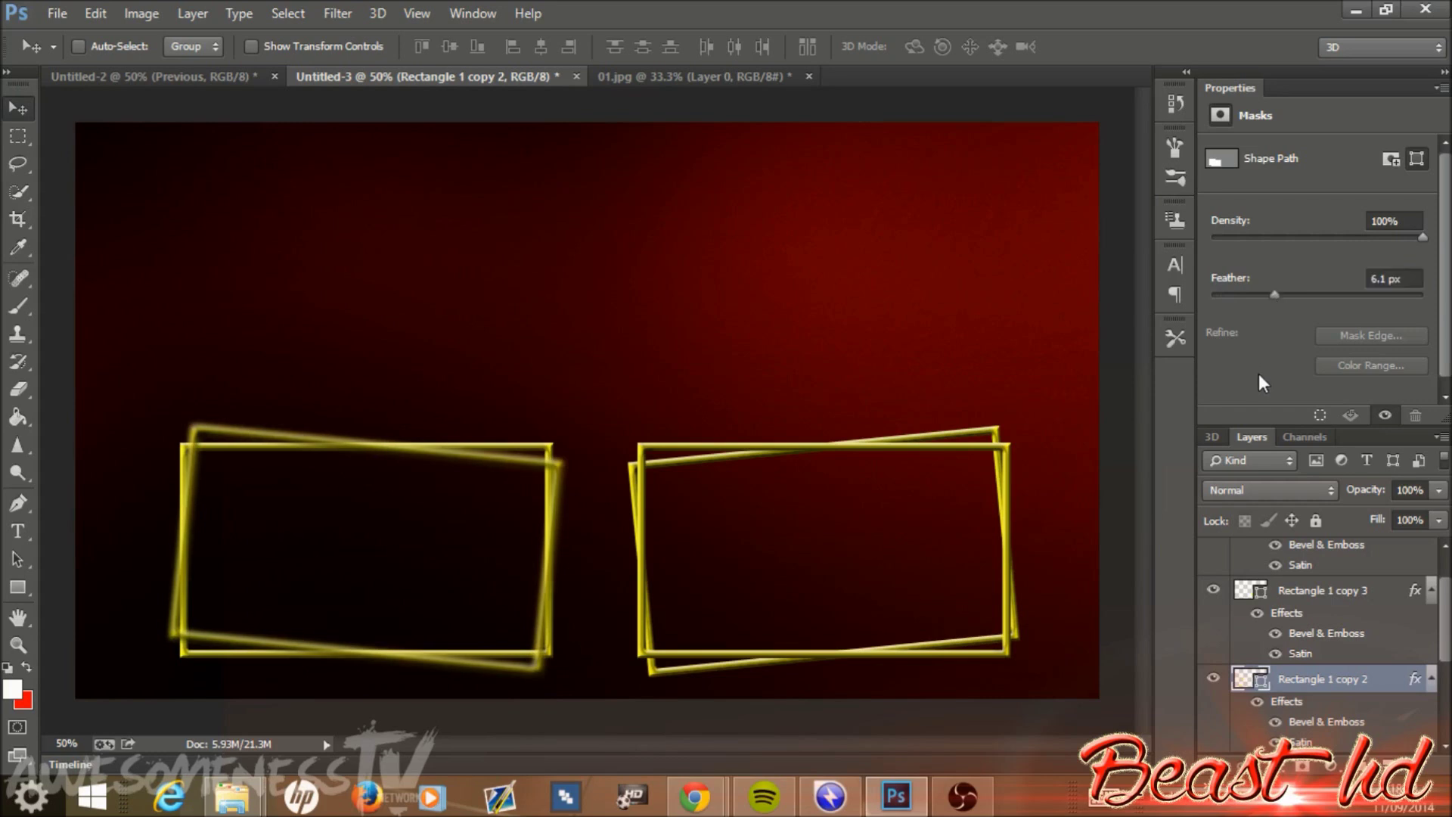
left_click_drag(1330, 691, 1367, 740)
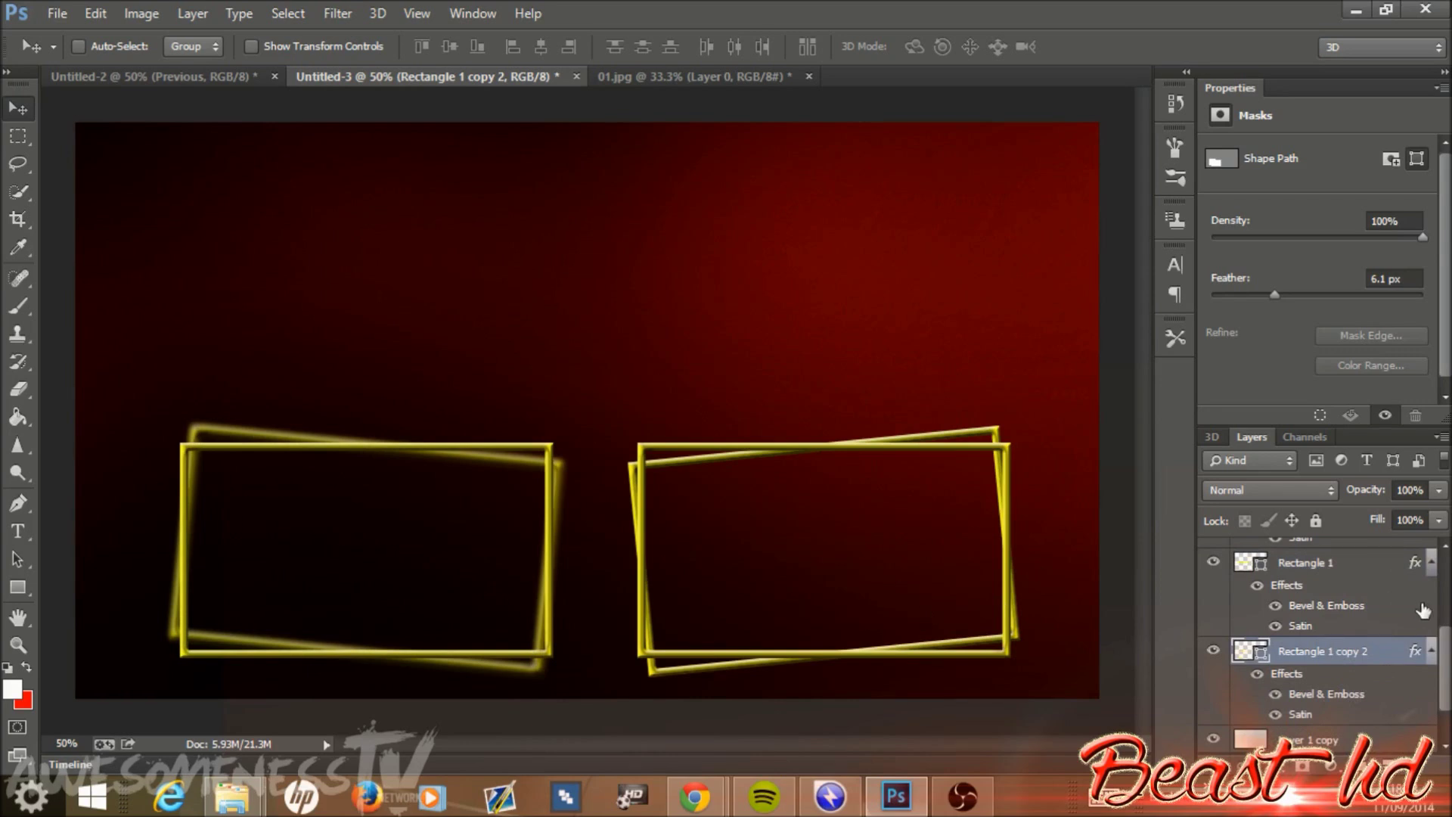
- Feather the right tilted rectangle, layer Rectangle 1 copy 3, by about 5.9 px
scroll(1445, 669, "up", 1)
key("ctrl+j")
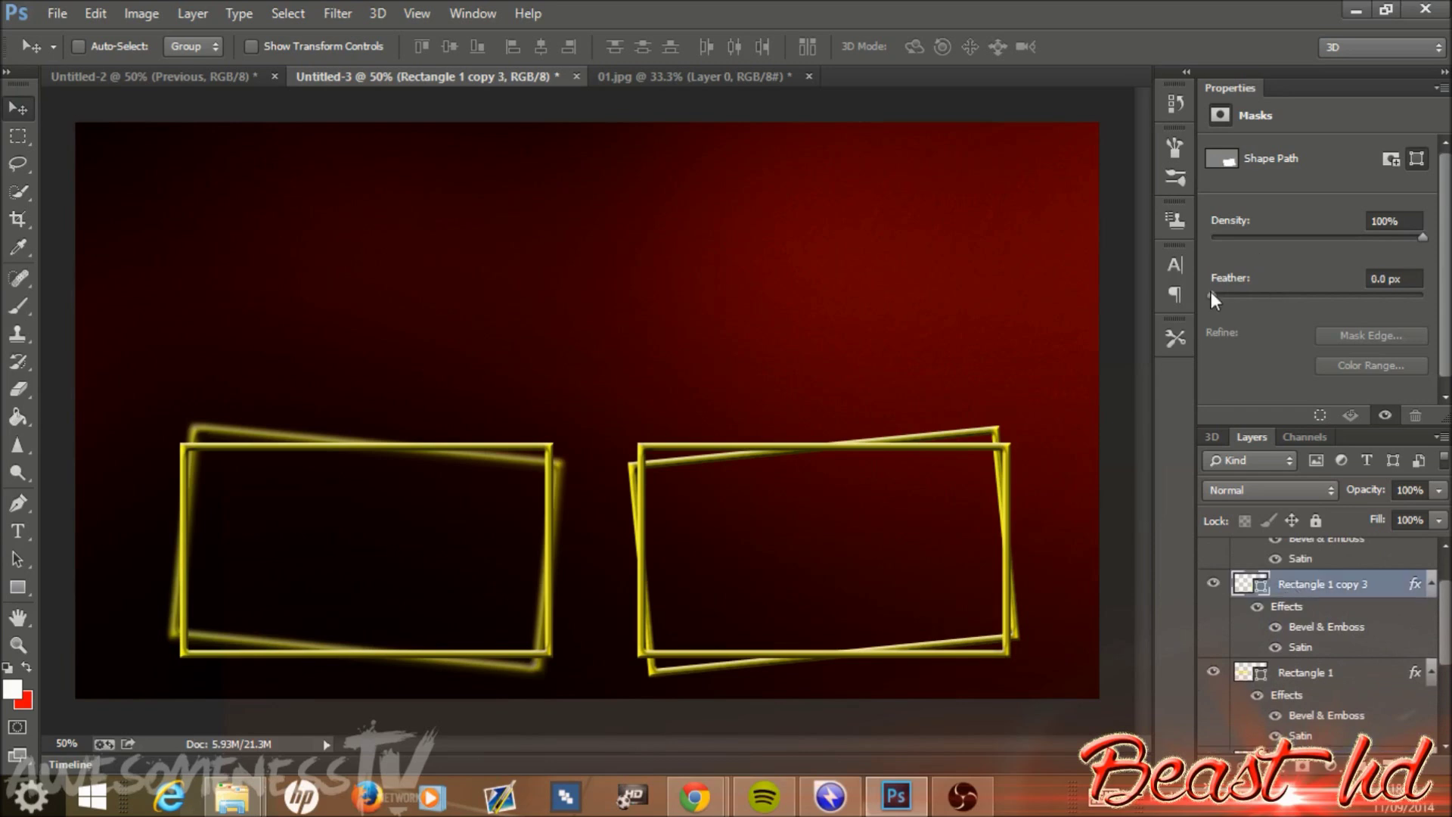
left_click_drag(1210, 294, 1272, 293)
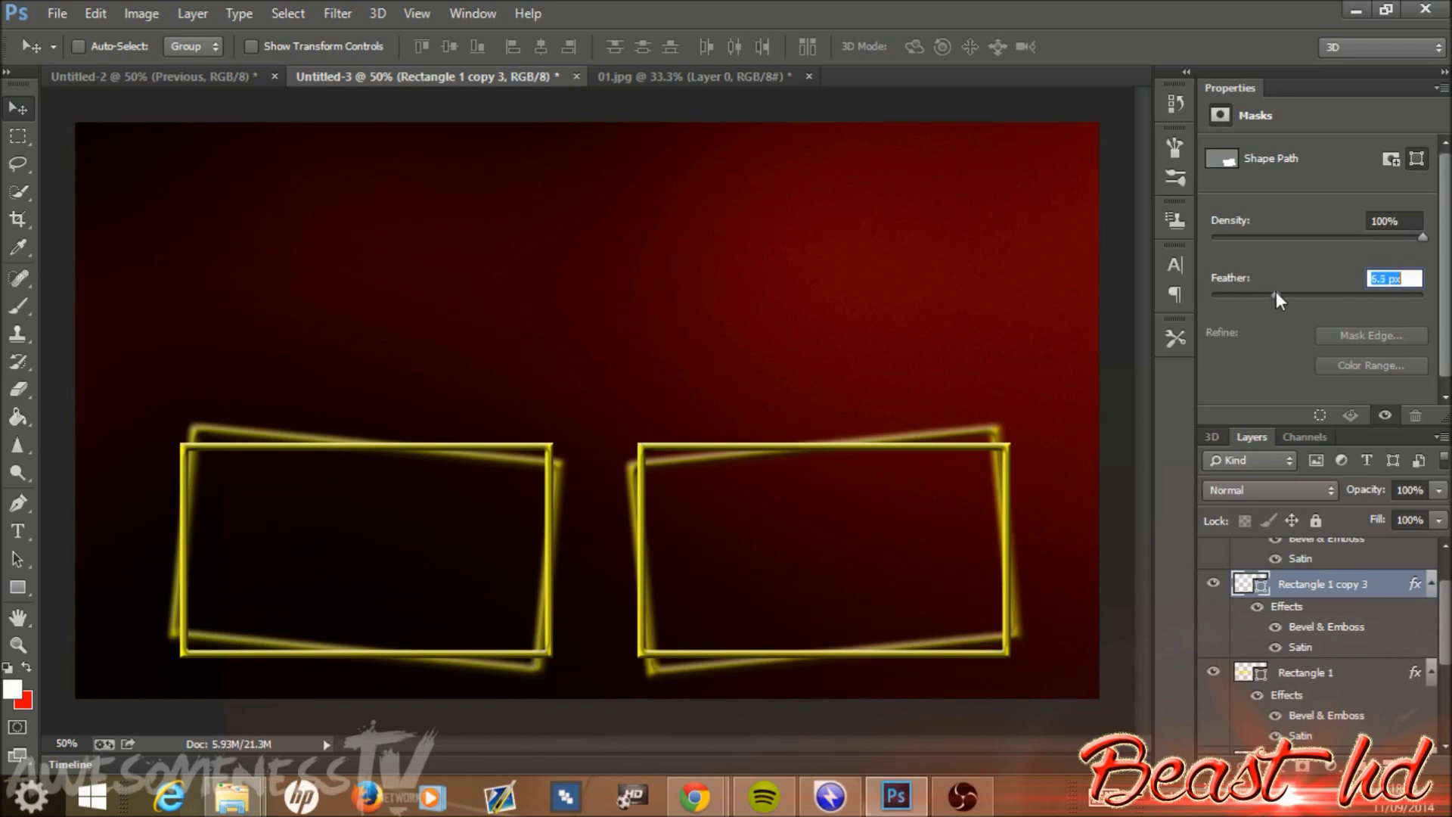
left_click_drag(1273, 292, 1273, 293)
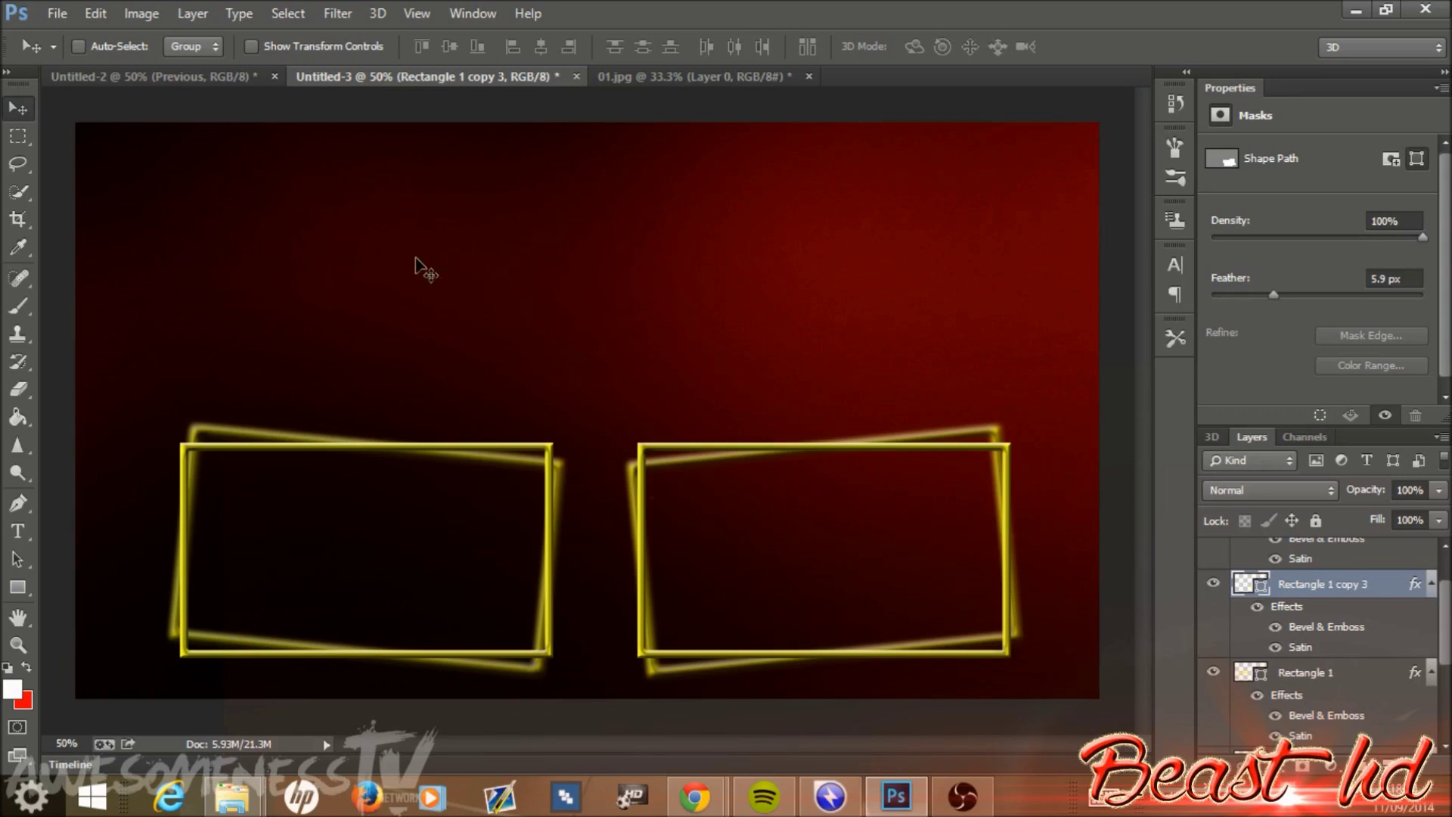
- Start opening an image file from the EndcardGFXpack folder
key("ctrl+o")
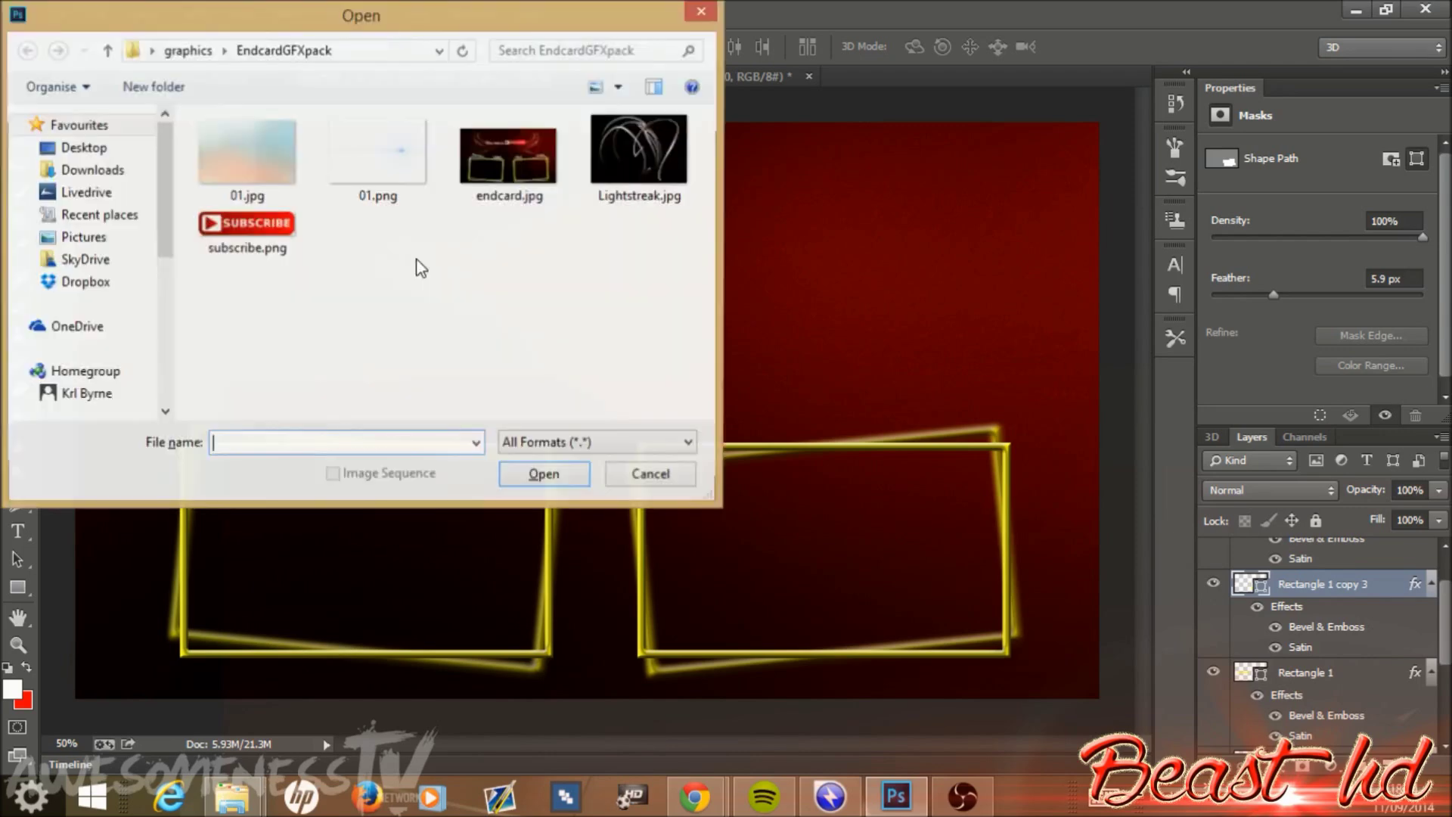